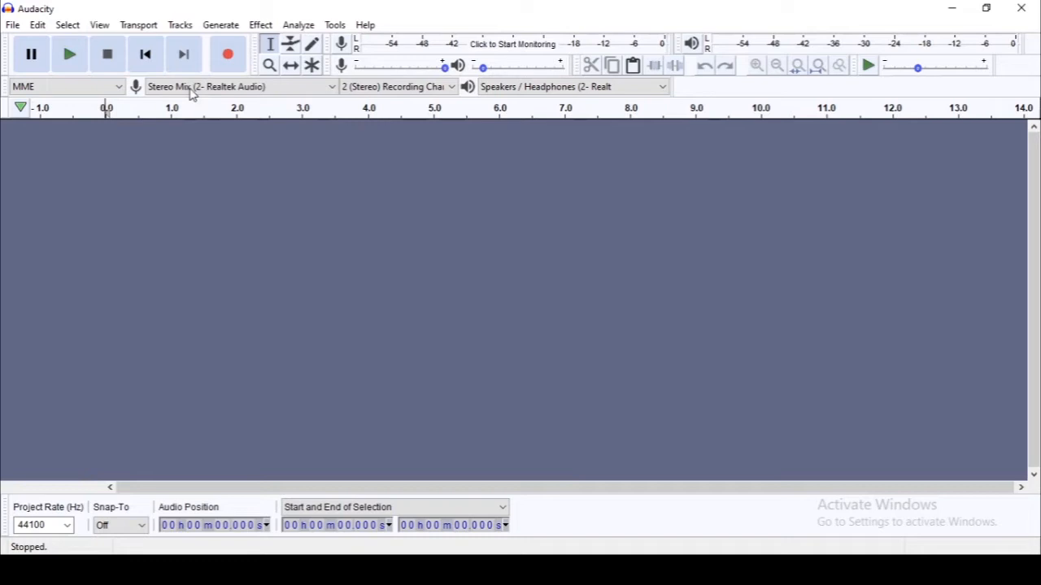
Import the audio file "WhatsApp Ptt 2020-04-21 at 06.26.55" from the Downloads folder and play it back.
left_click(13, 25)
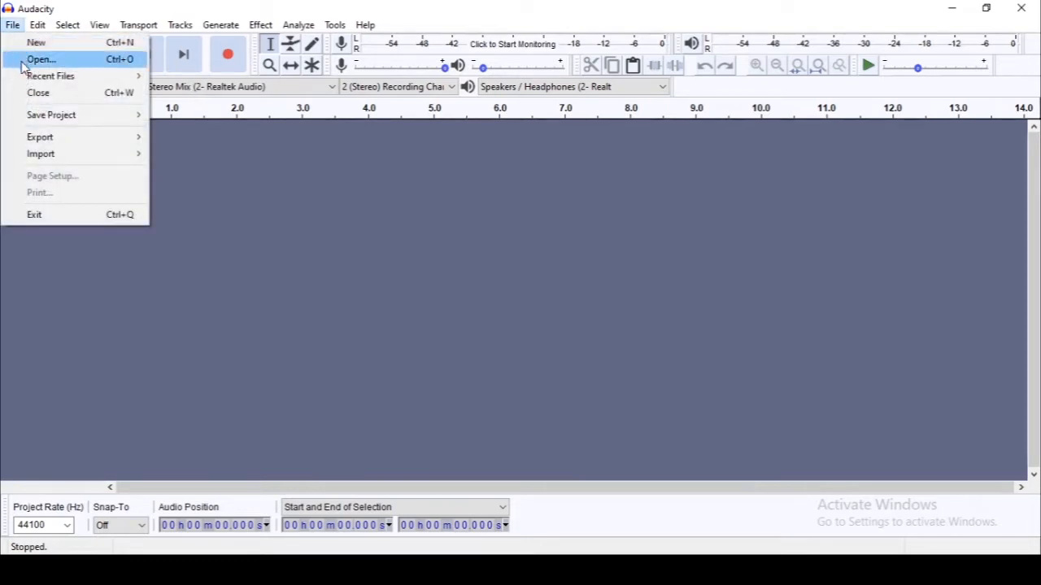
mouse_move(61, 156)
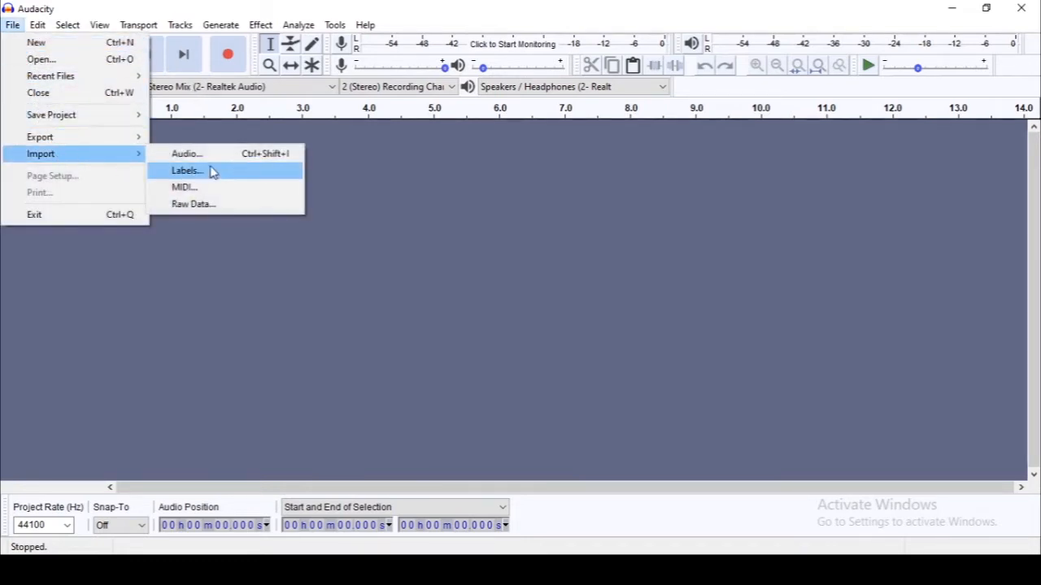
left_click(239, 160)
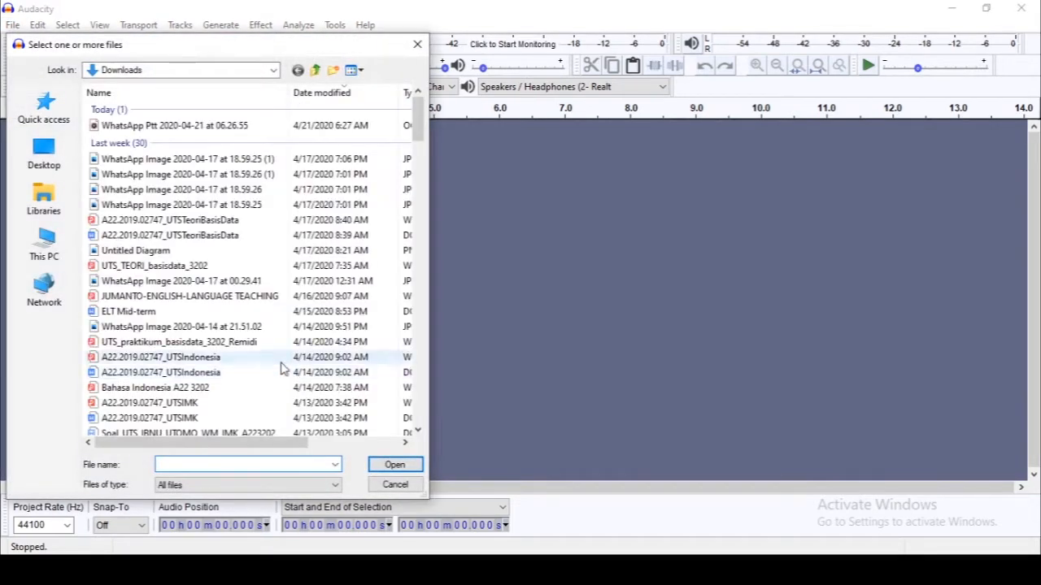
left_click(181, 130)
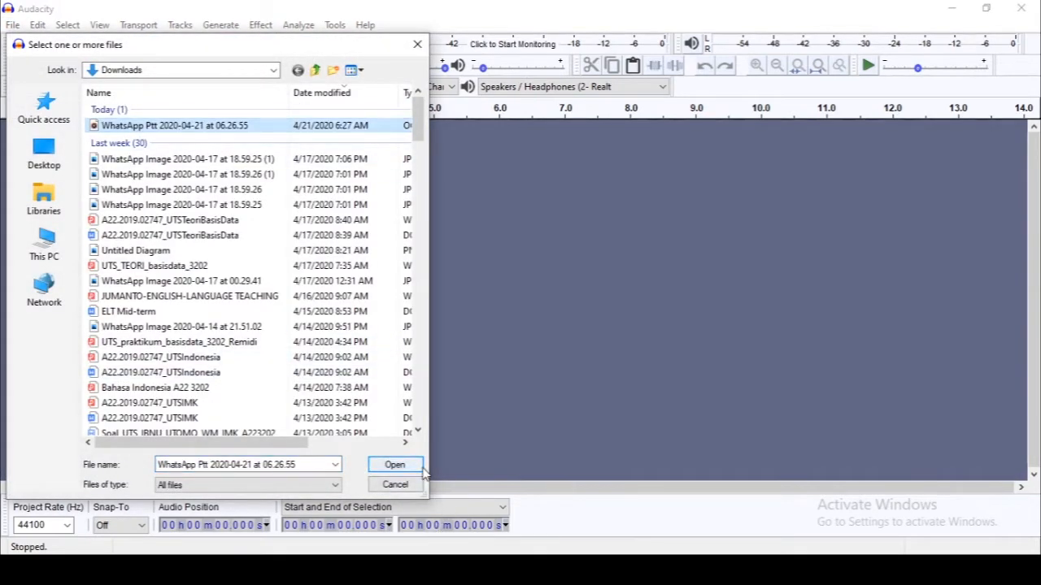
left_click(395, 465)
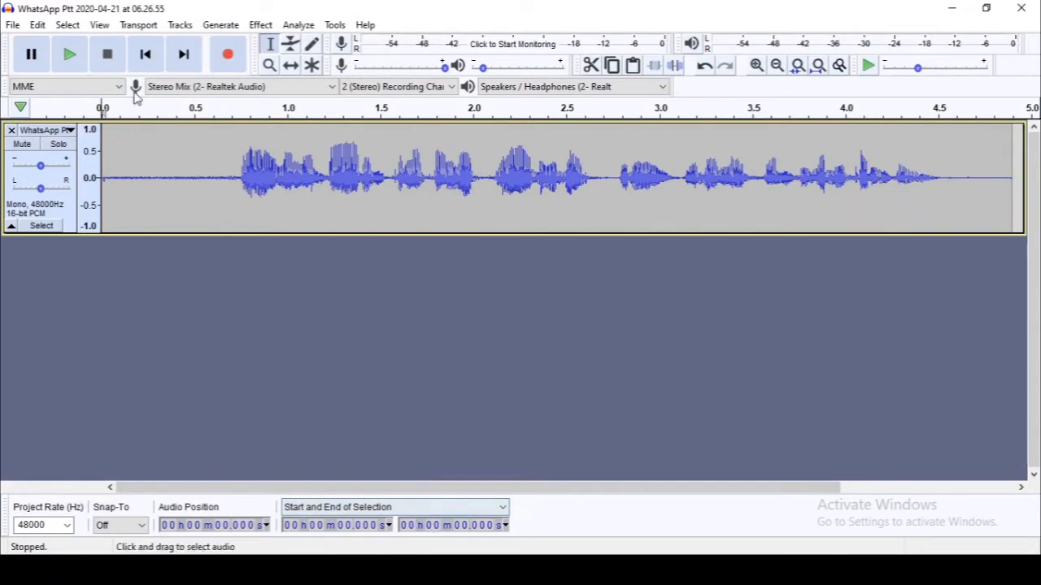
left_click(69, 53)
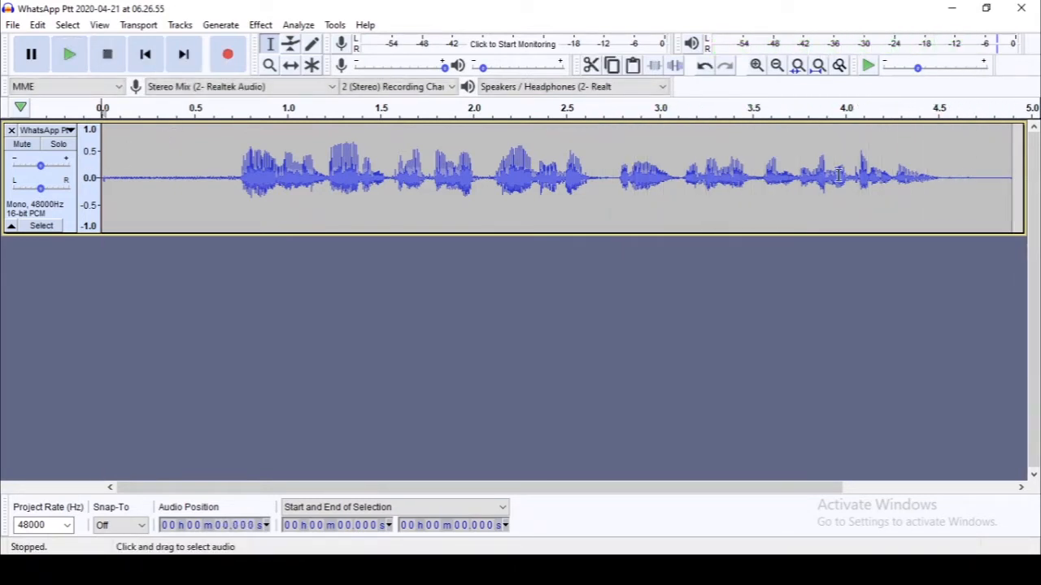
Cut the entire voice clip out of the mono track and remove the emptied track.
left_click_drag(1016, 158, 101, 175)
key("Delete")
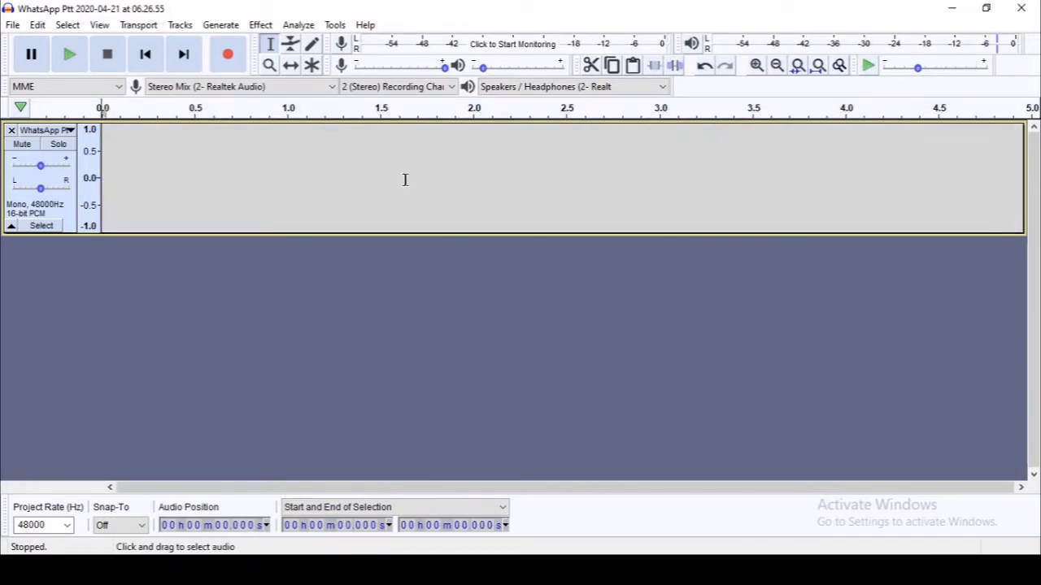
left_click(261, 25)
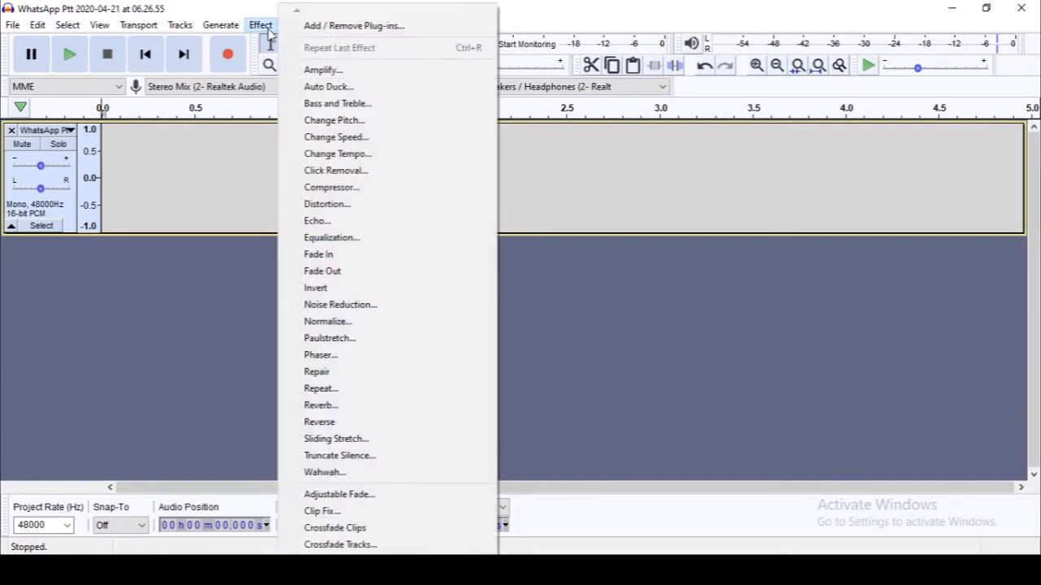
mouse_move(179, 31)
left_click(11, 132)
left_click(11, 131)
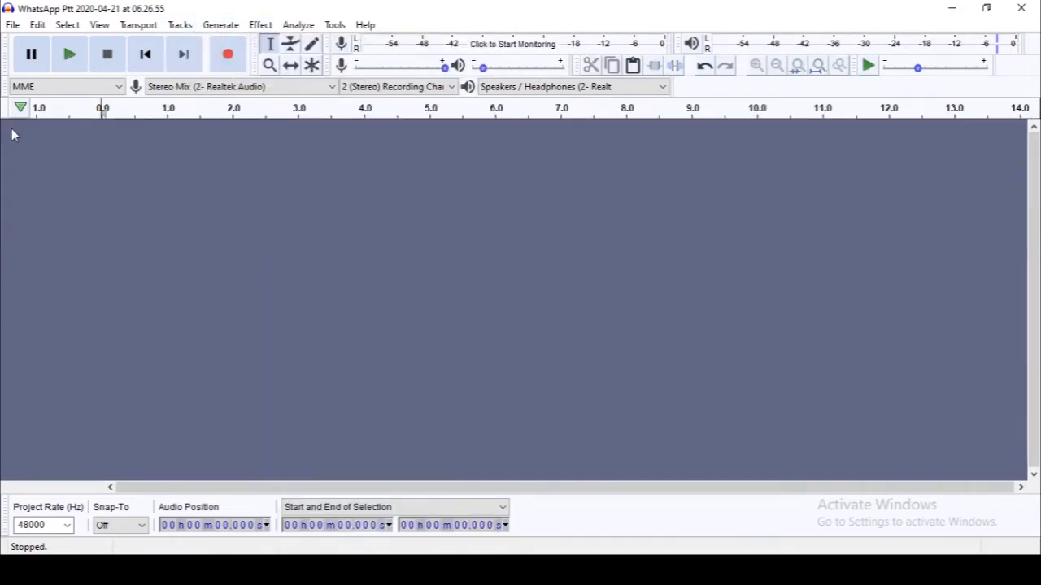
Paste the cut voice clip at the start of a new stereo track and play it back.
left_click(180, 27)
mouse_move(208, 130)
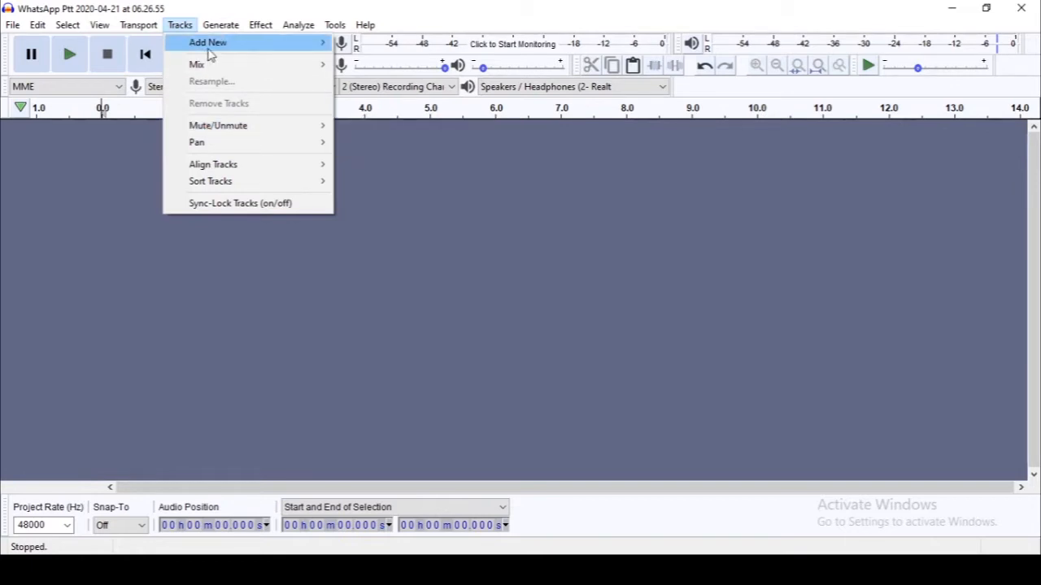
mouse_move(210, 46)
left_click(399, 61)
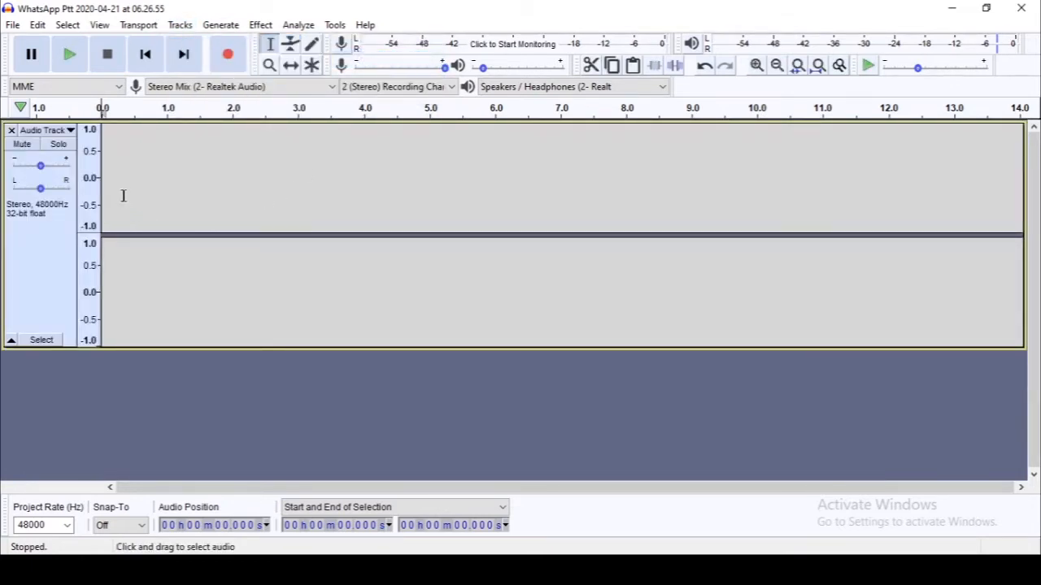
key("ctrl+v")
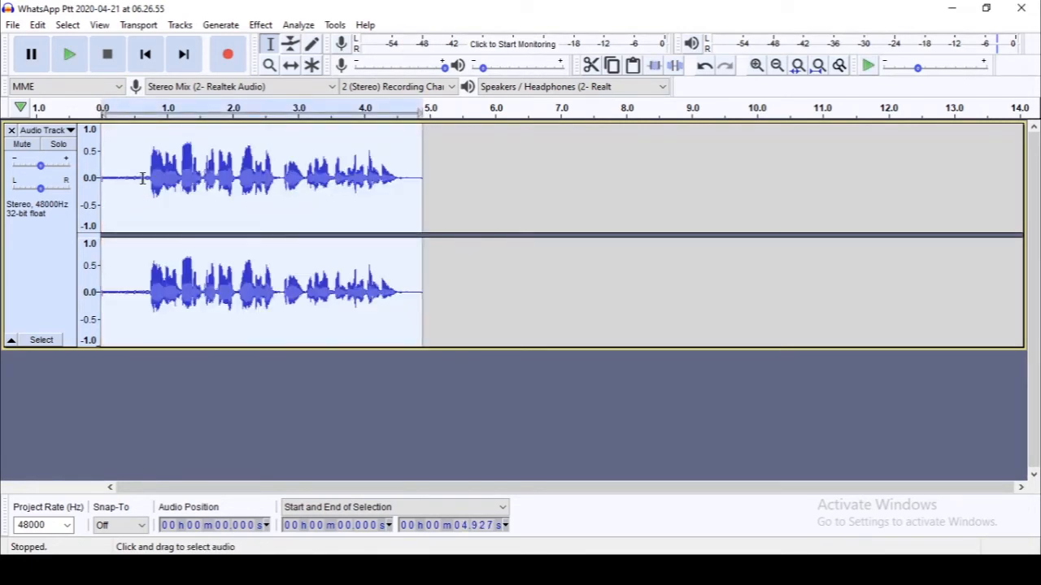
left_click(78, 69)
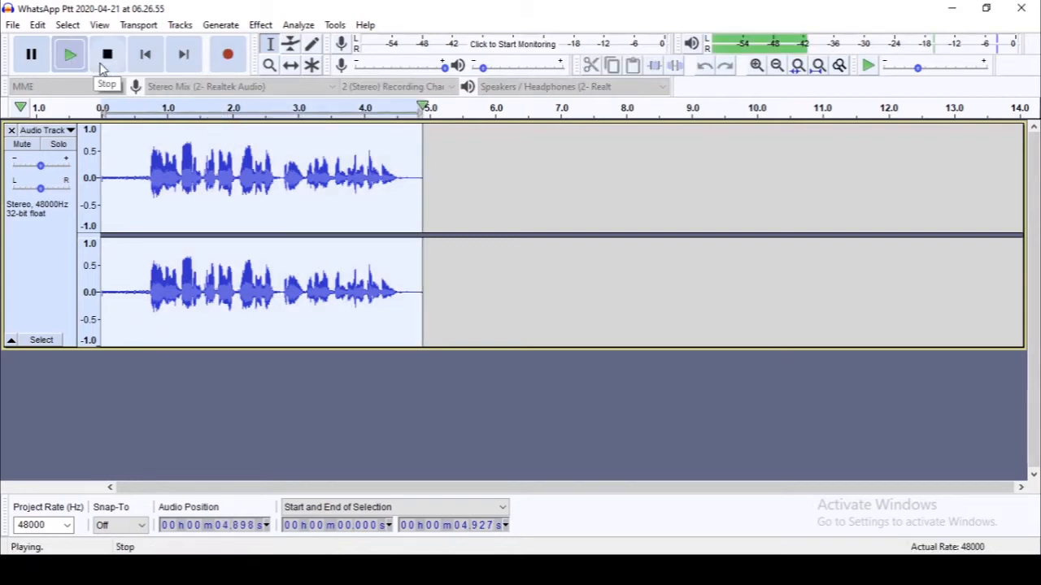
left_click(105, 62)
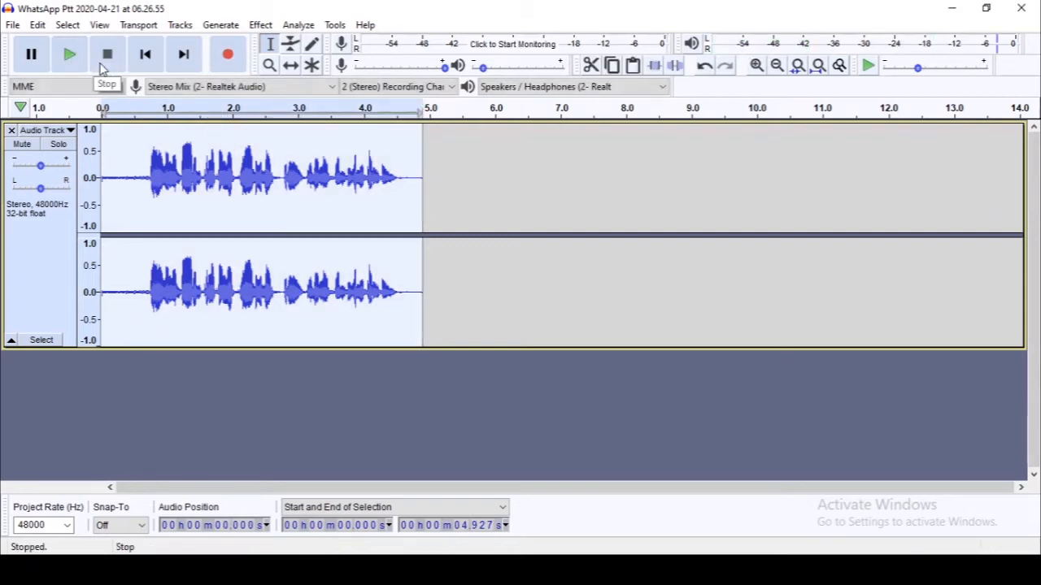
Listen to the background noise before the speech, about the first 0.7 seconds, and capture it as the Noise Reduction profile.
left_click(144, 177)
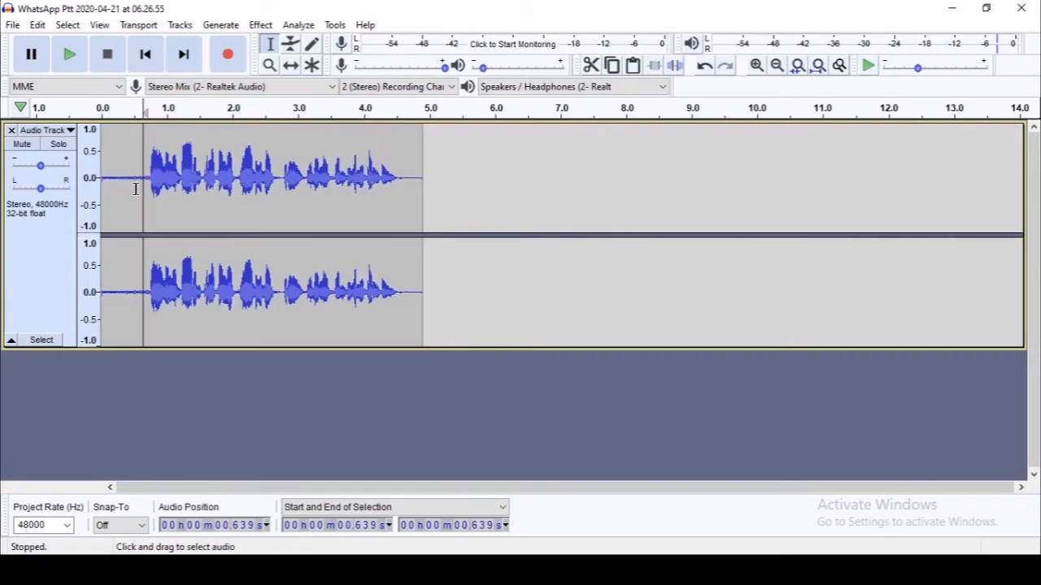
left_click_drag(139, 183, 99, 183)
left_click(70, 54)
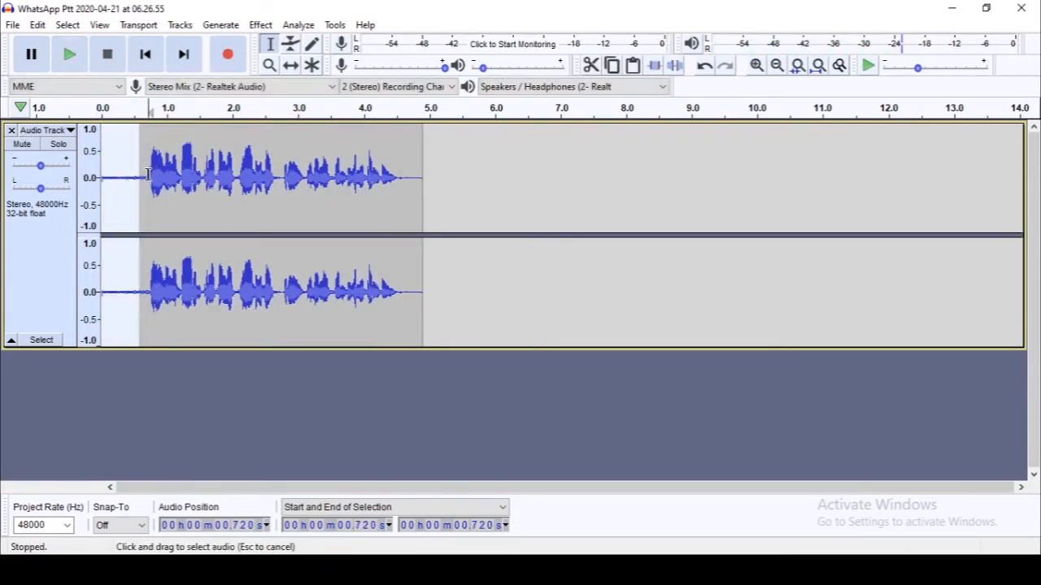
left_click_drag(148, 175, 99, 175)
left_click(70, 55)
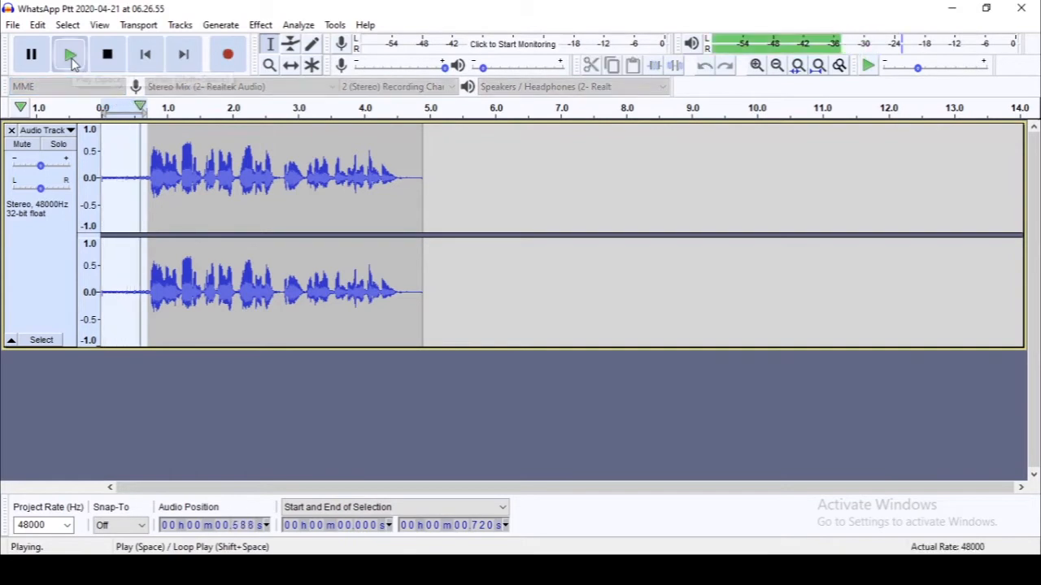
left_click(260, 25)
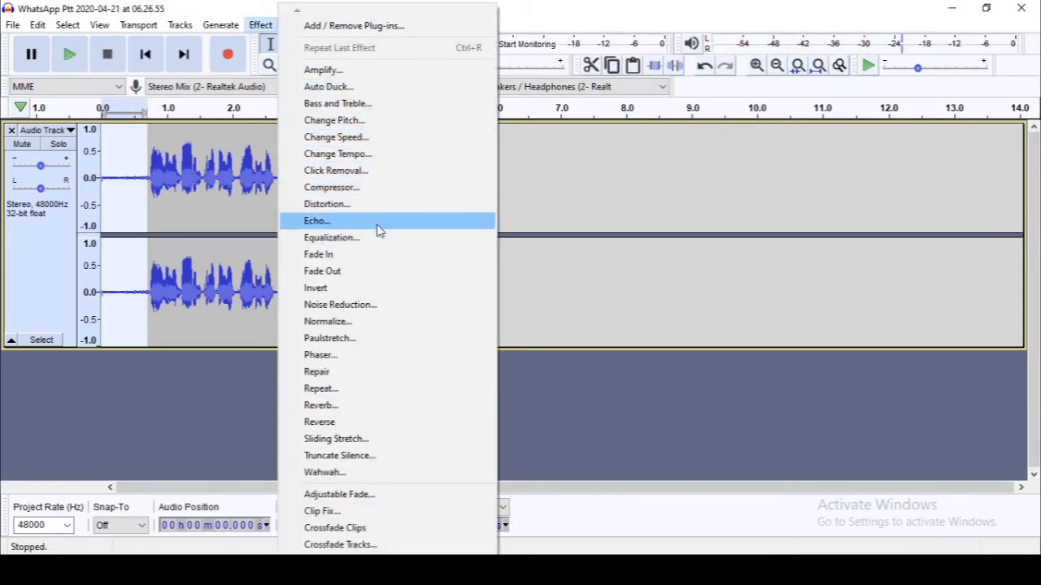
left_click(390, 306)
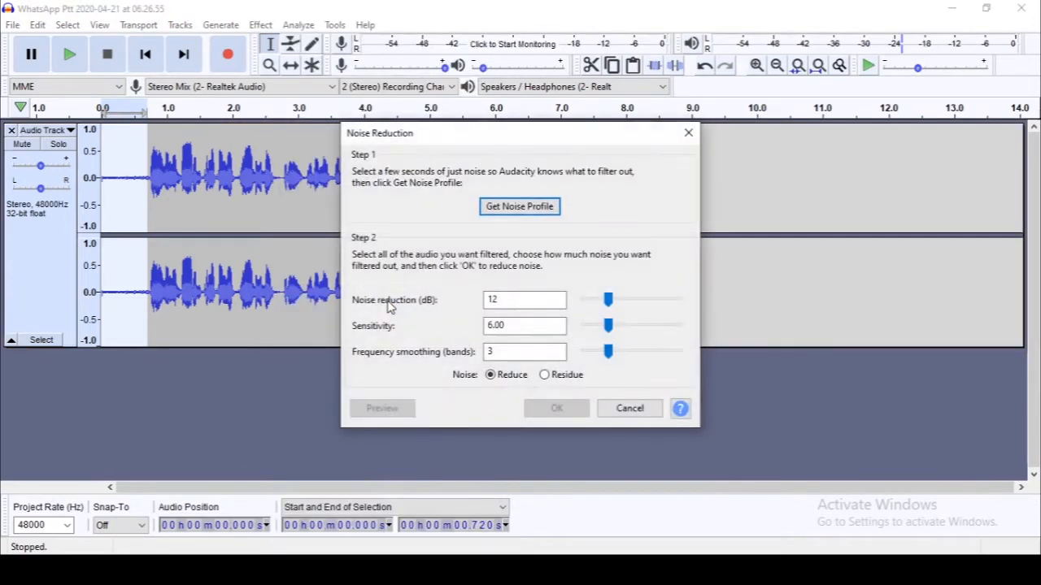
left_click(507, 208)
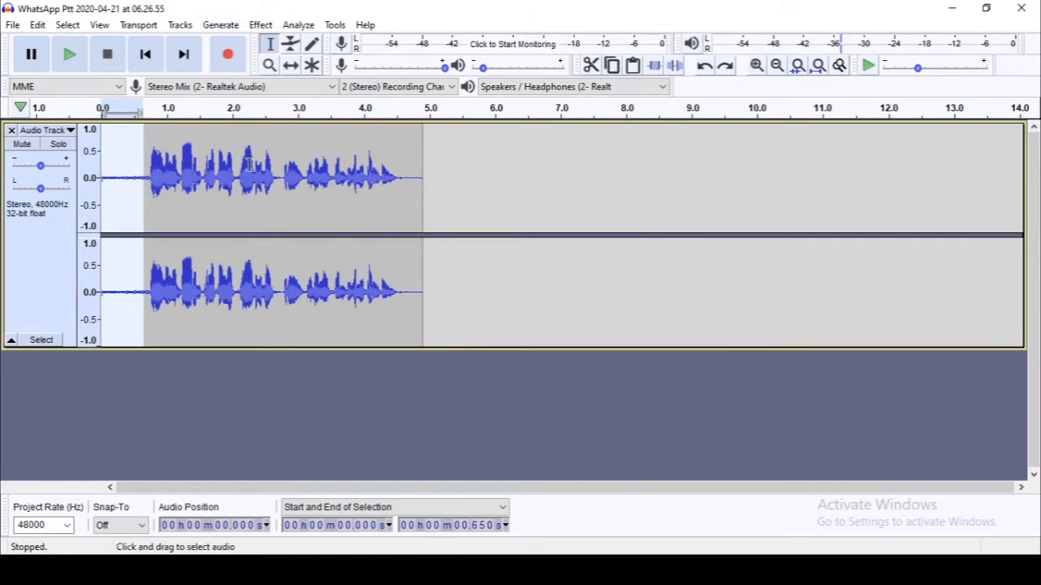
Apply Noise Reduction to the whole clip with 12 dB, sensitivity 6.00 and 3 smoothing bands, and play the result.
key("ctrl+a")
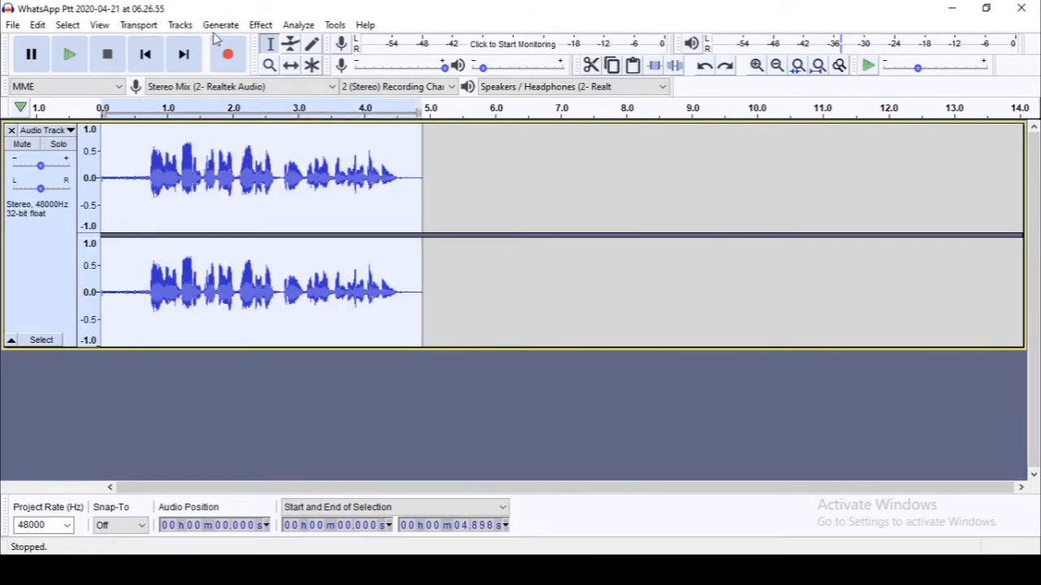
left_click(260, 26)
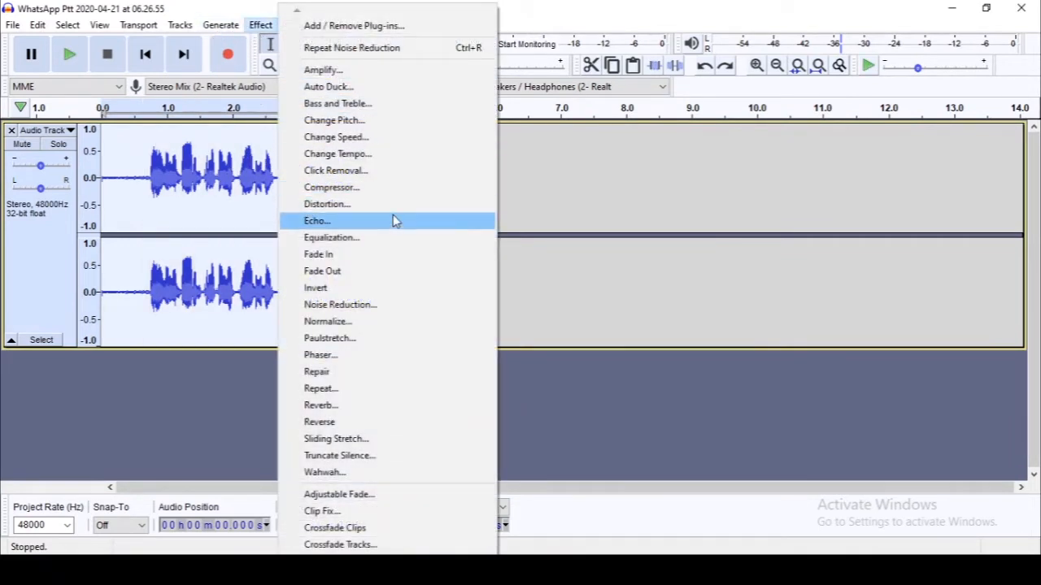
left_click(389, 304)
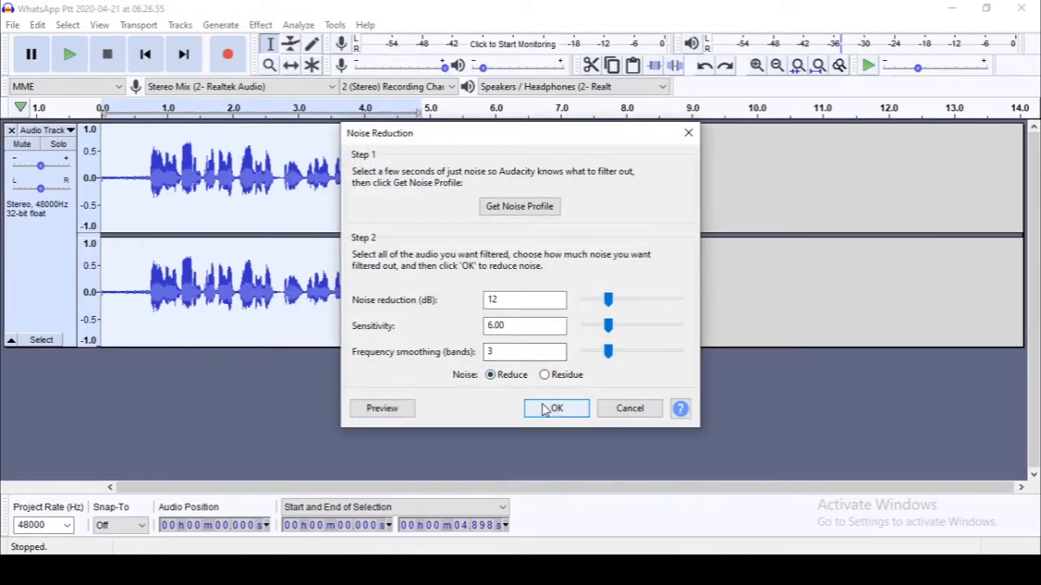
left_click(546, 408)
key("space")
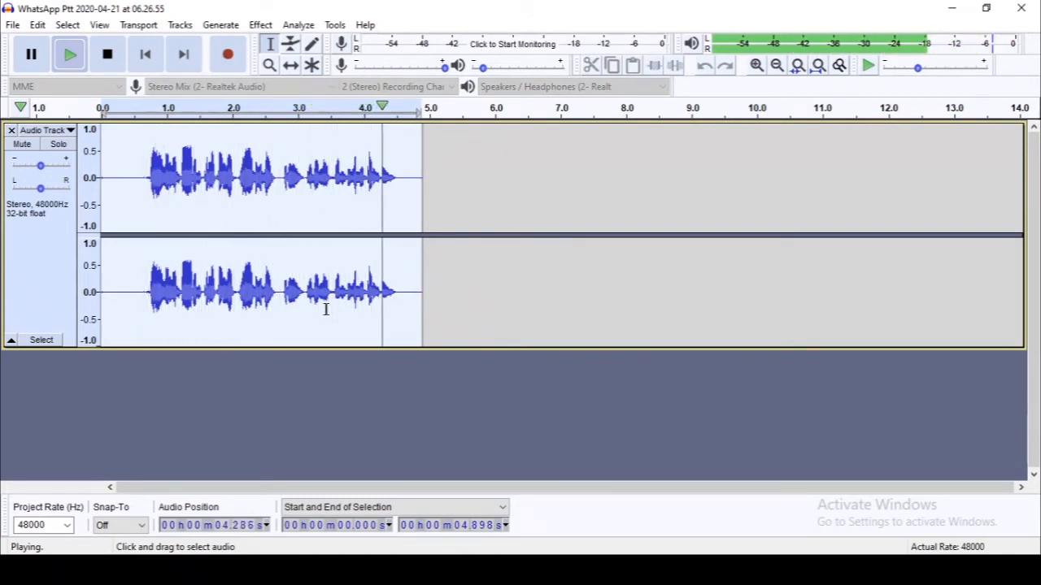
Delete about 0.69 seconds of silence before the speech and the silent stretch after it.
left_click(490, 181)
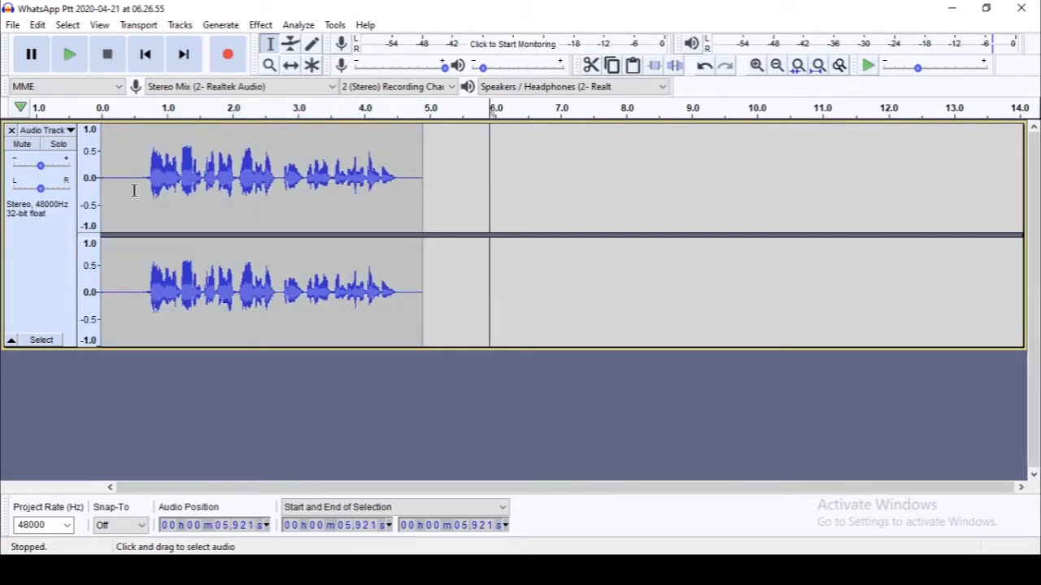
left_click_drag(137, 189, 96, 188)
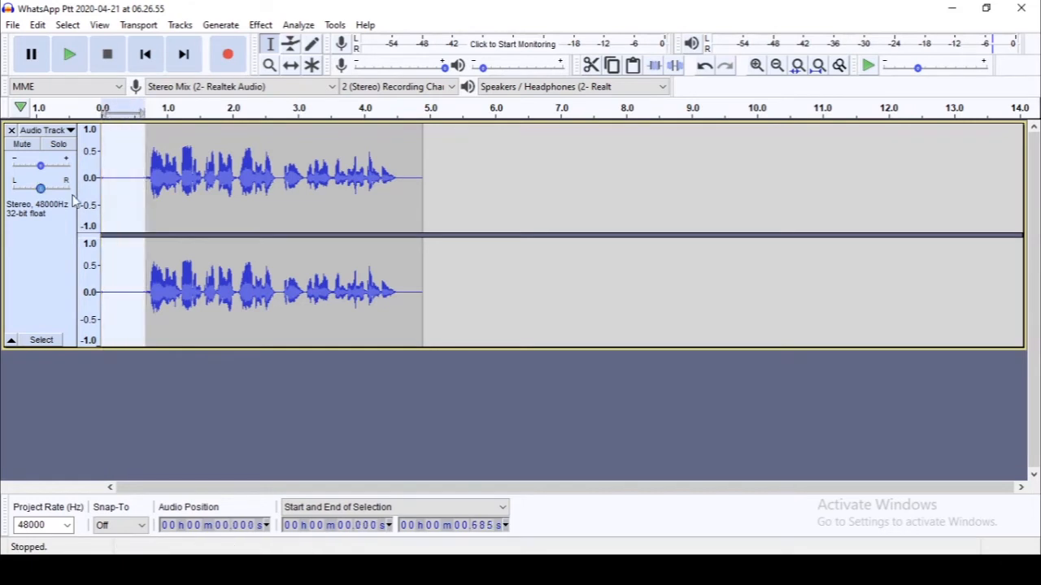
key("Delete")
left_click_drag(357, 200, 434, 199)
key("Delete")
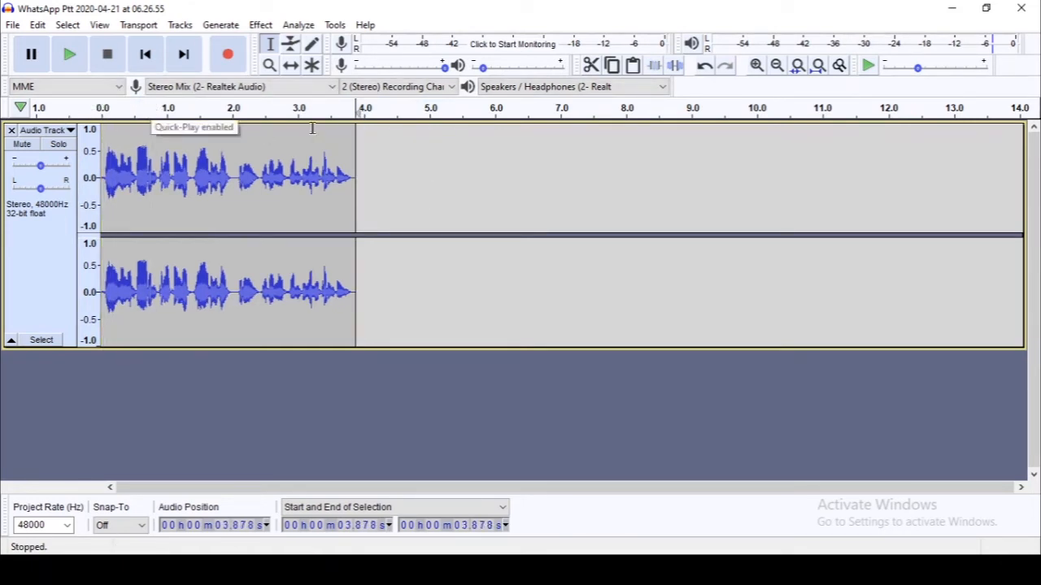
Select the whole trimmed clip and open the Change Pitch effect for it.
left_click(428, 172)
left_click(365, 174)
left_click_drag(364, 174, 98, 174)
left_click(179, 25)
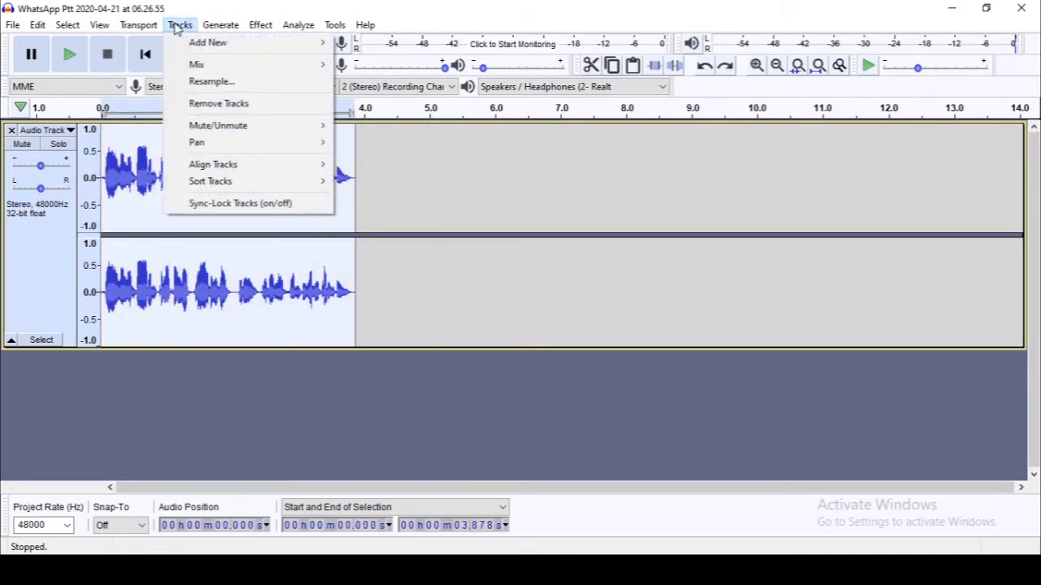
mouse_move(221, 25)
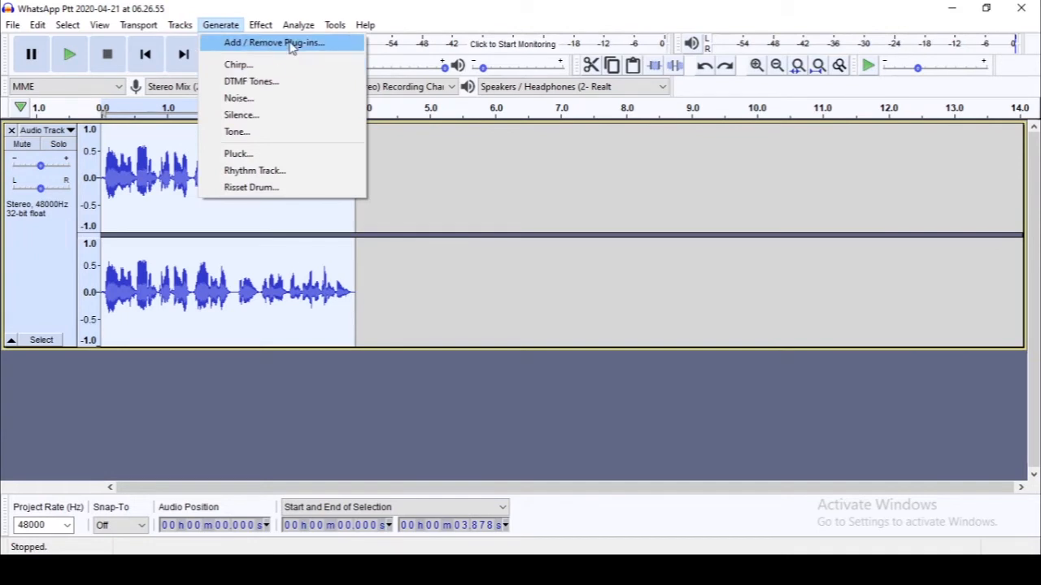
mouse_move(261, 25)
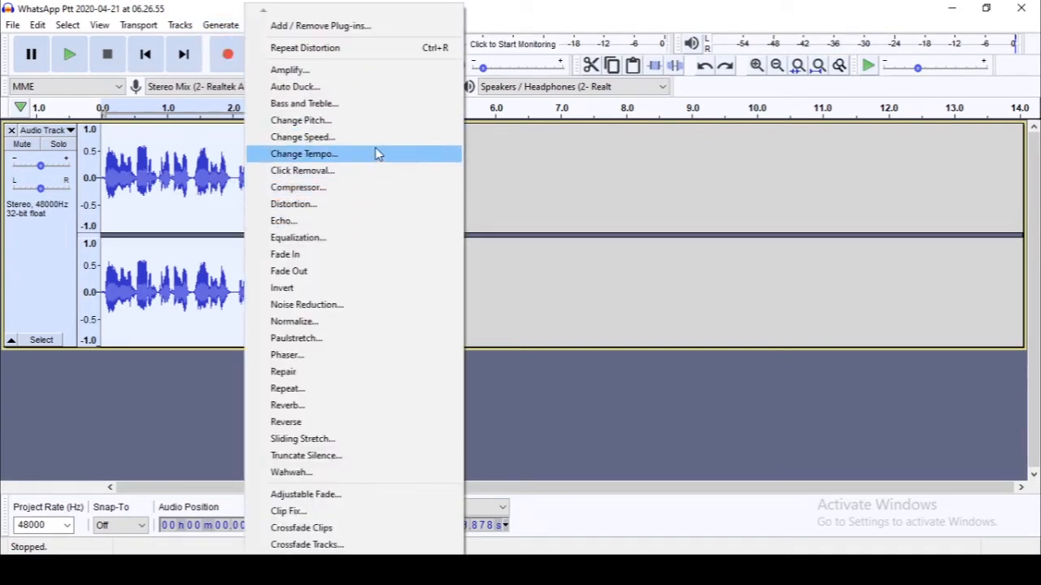
left_click(377, 122)
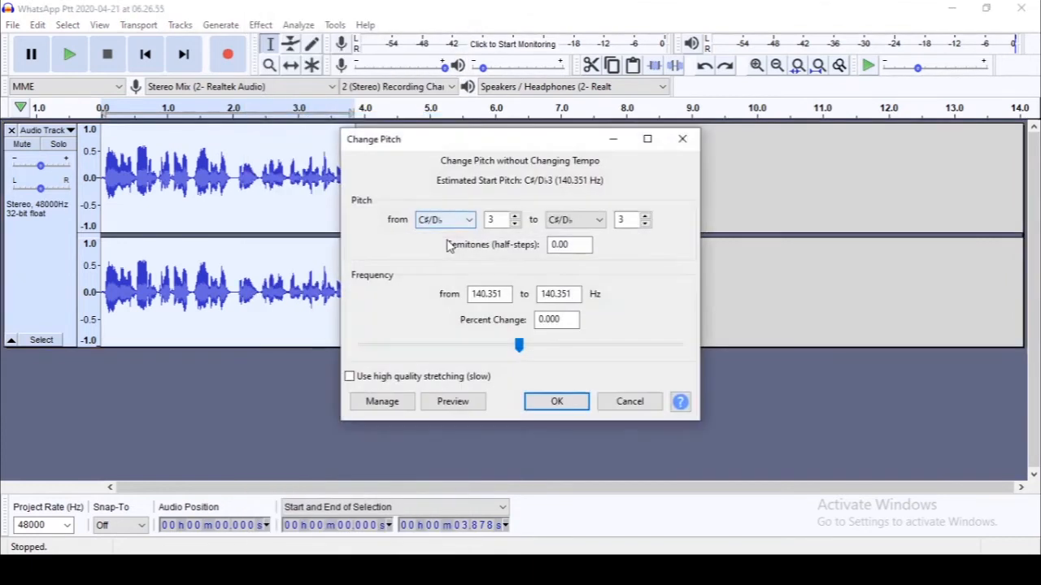
Set the pitch change from C♯/D♭ octave 5 to C♯/D♭ octave 2 and preview it.
left_click(469, 220)
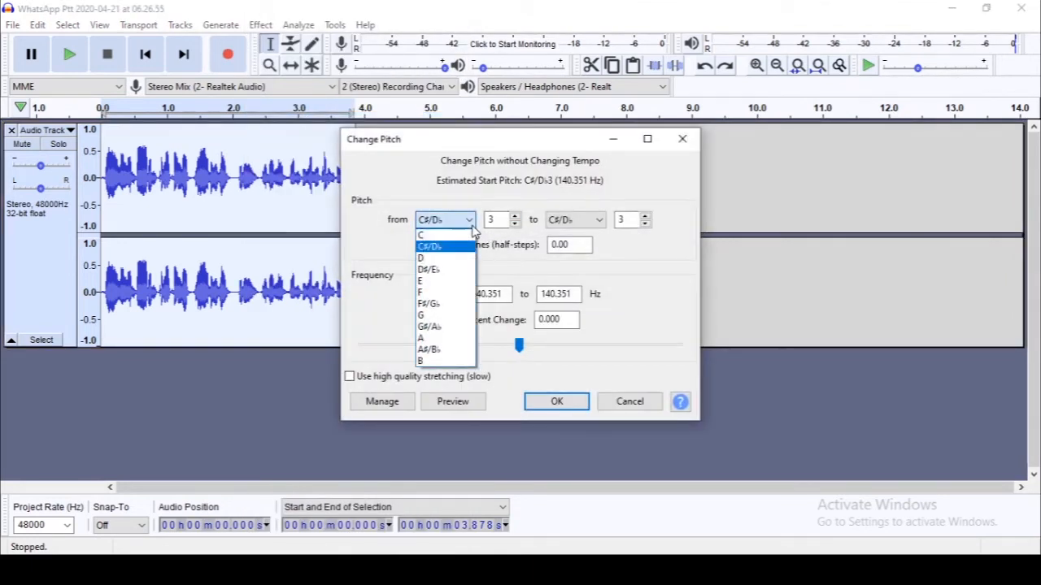
left_click(461, 248)
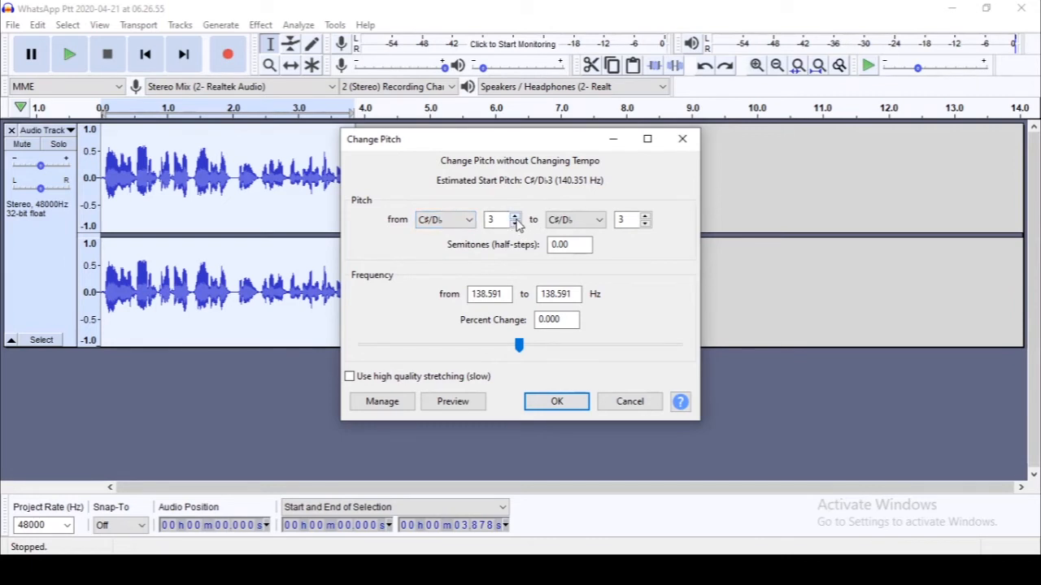
left_click(644, 225)
left_click(644, 225)
left_click(644, 225)
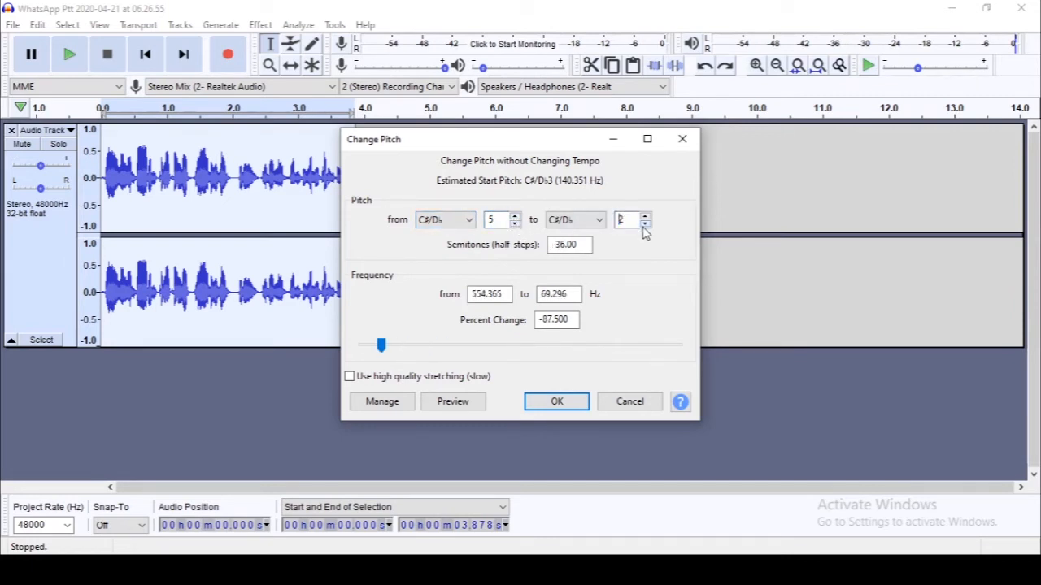
left_click(455, 403)
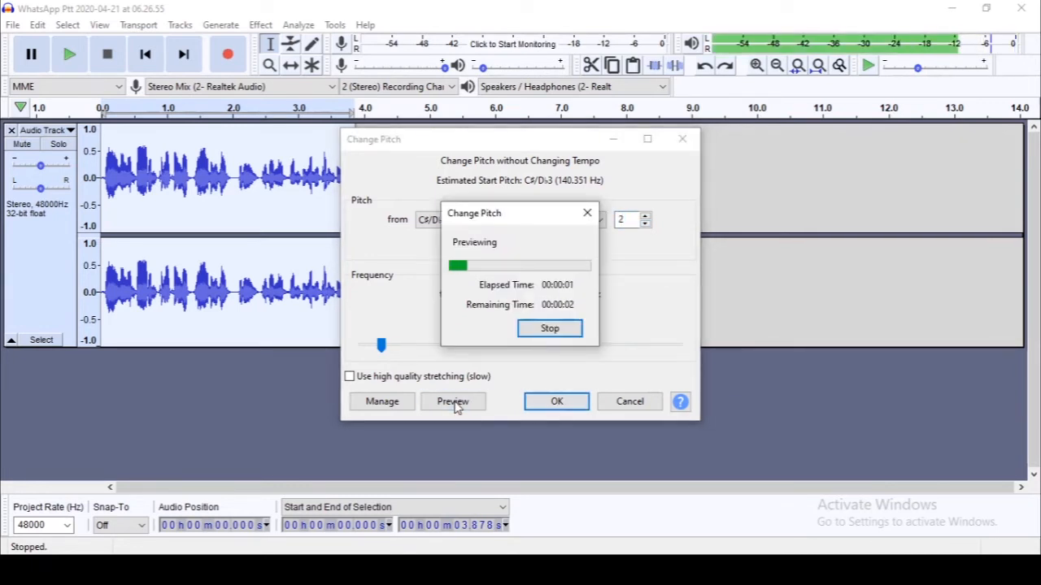
Stop the preview, try the target pitch at octave 4 and preview the result.
left_click(533, 330)
left_click(644, 220)
left_click(644, 217)
left_click(472, 399)
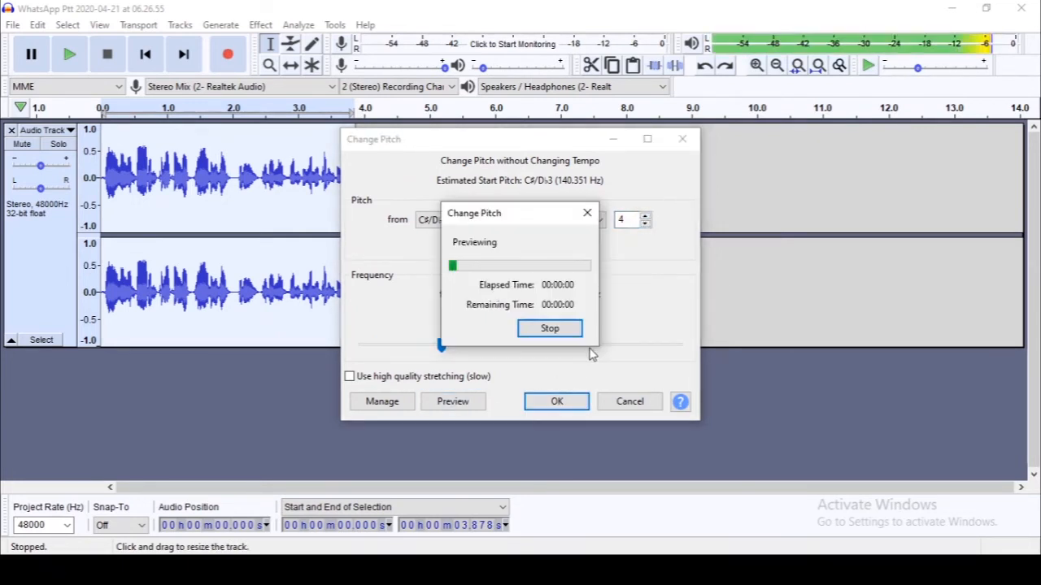
left_click(550, 328)
Pick a different target note, raise the target octave to 5 and preview the voice.
left_click(575, 219)
left_click(561, 235)
left_click(453, 402)
left_click(645, 217)
left_click(452, 401)
Try a different start note and target note for the pitch change and preview the combination.
left_click(445, 220)
left_click(431, 360)
left_click(575, 220)
left_click(576, 236)
left_click(471, 401)
Try two other target notes for the pitch change, previewing the voice with each.
left_click(576, 220)
left_click(569, 303)
left_click(478, 401)
left_click(575, 220)
left_click(569, 269)
left_click(472, 401)
Enable high quality stretching for the pitch change and preview two more target notes.
left_click(349, 377)
left_click(576, 219)
left_click(571, 292)
left_click(467, 402)
left_click(576, 219)
left_click(570, 235)
left_click(467, 401)
Set the pitch change from A octave 5 to D octave 5, preview it and apply it to the clip.
left_click(576, 220)
left_click(561, 258)
left_click(445, 219)
left_click(431, 337)
left_click(457, 401)
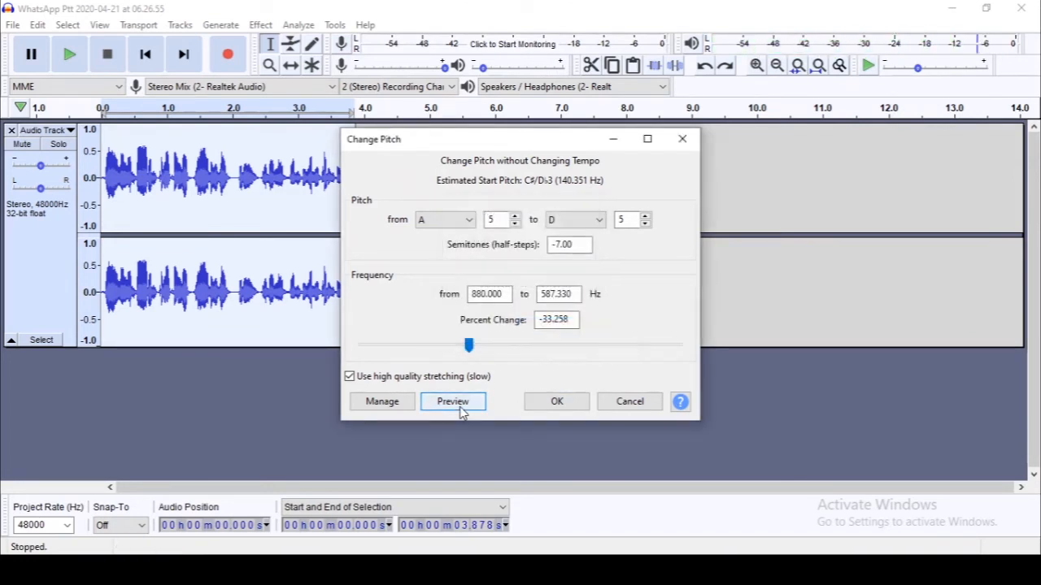
left_click(550, 402)
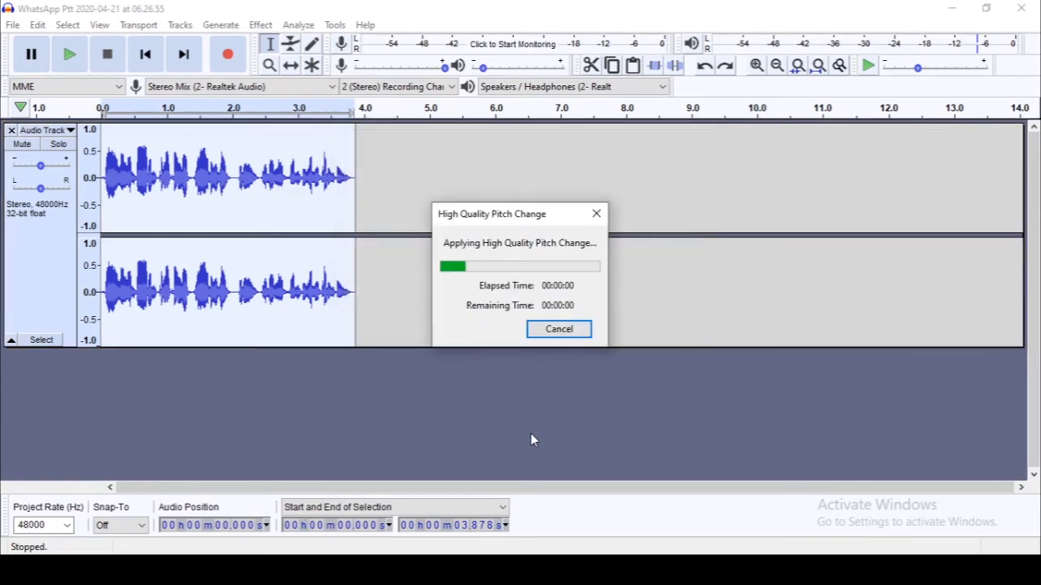
Slow the whole clip down by 7 percent with the Change Speed effect, previewing before applying it.
left_click(260, 25)
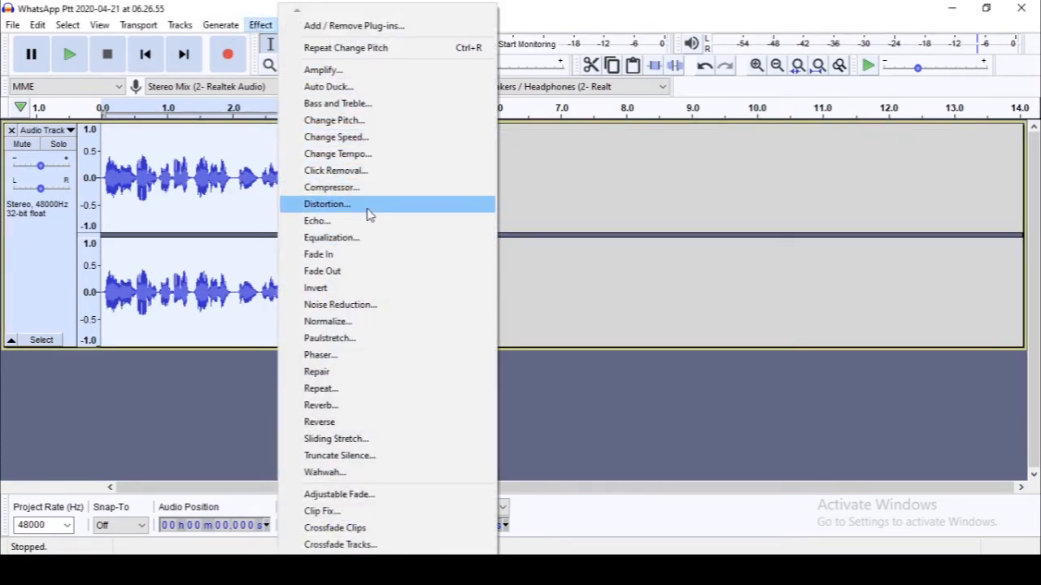
left_click(388, 138)
left_click_drag(481, 251, 513, 251)
left_click(460, 370)
left_click(613, 226)
key("BackSpace")
type("7")
left_click(456, 369)
left_click(574, 372)
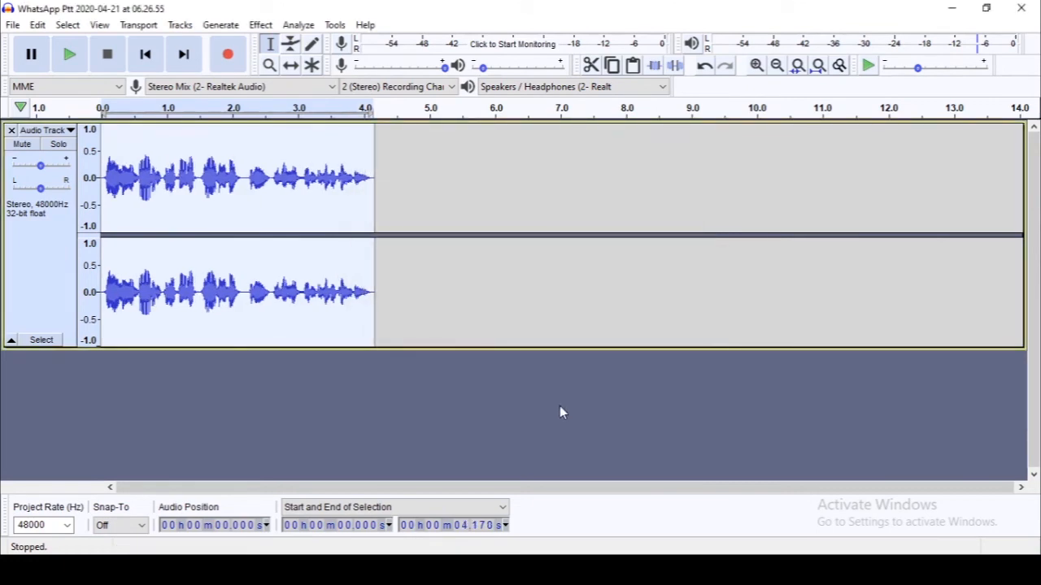
Apply Change Tempo to the clip at -19 percent with high quality stretching, previewing it first.
left_click(224, 26)
mouse_move(261, 27)
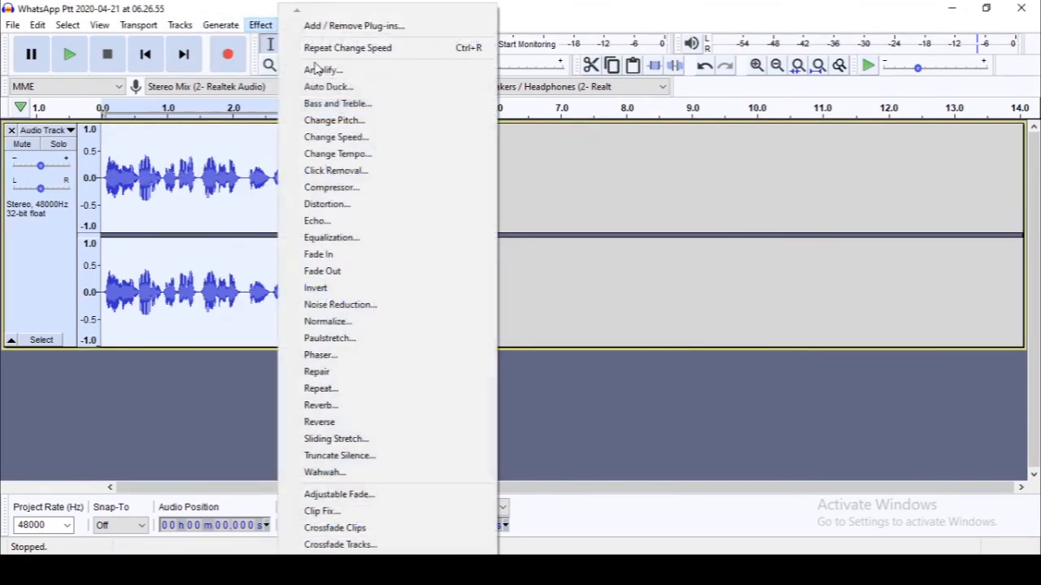
left_click(335, 154)
left_click(505, 236)
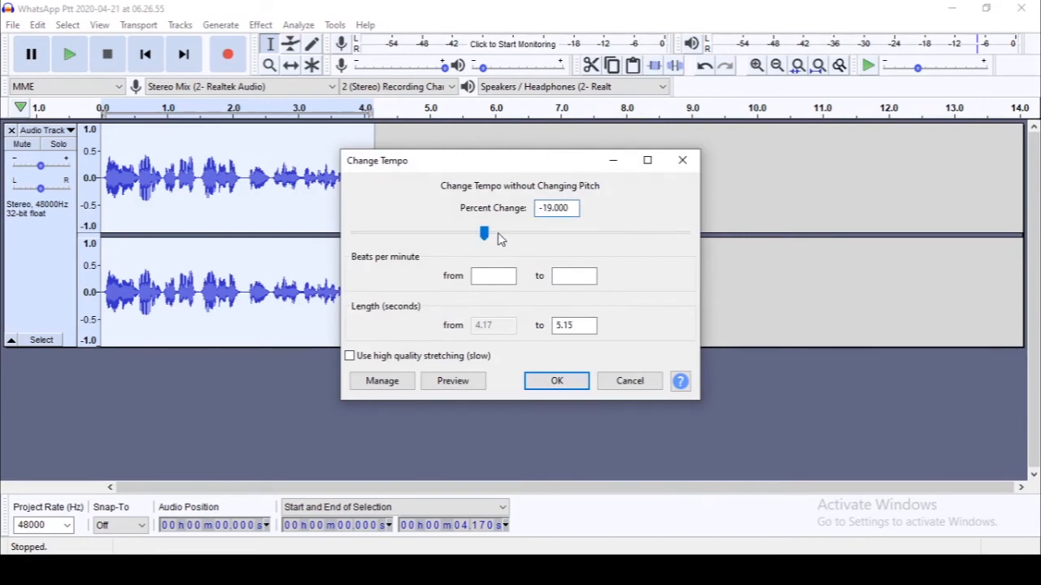
left_click(452, 384)
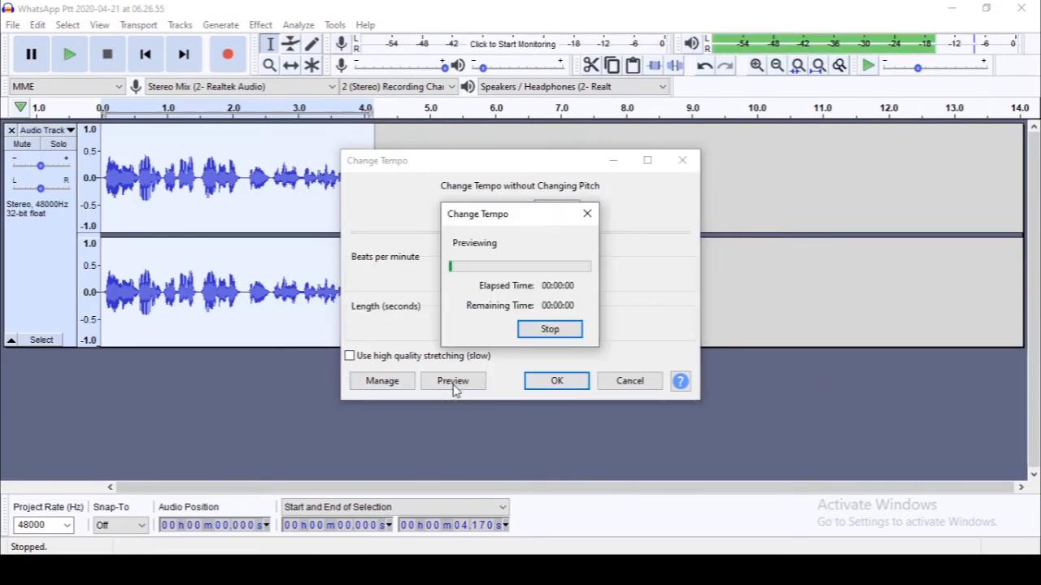
left_click(540, 333)
left_click(514, 355)
key("Return")
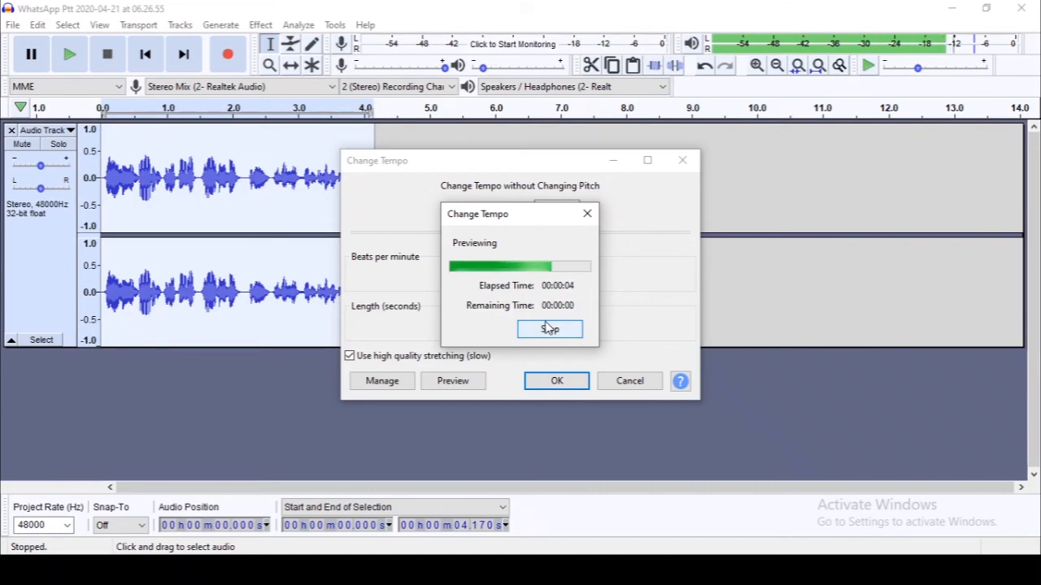
left_click(558, 380)
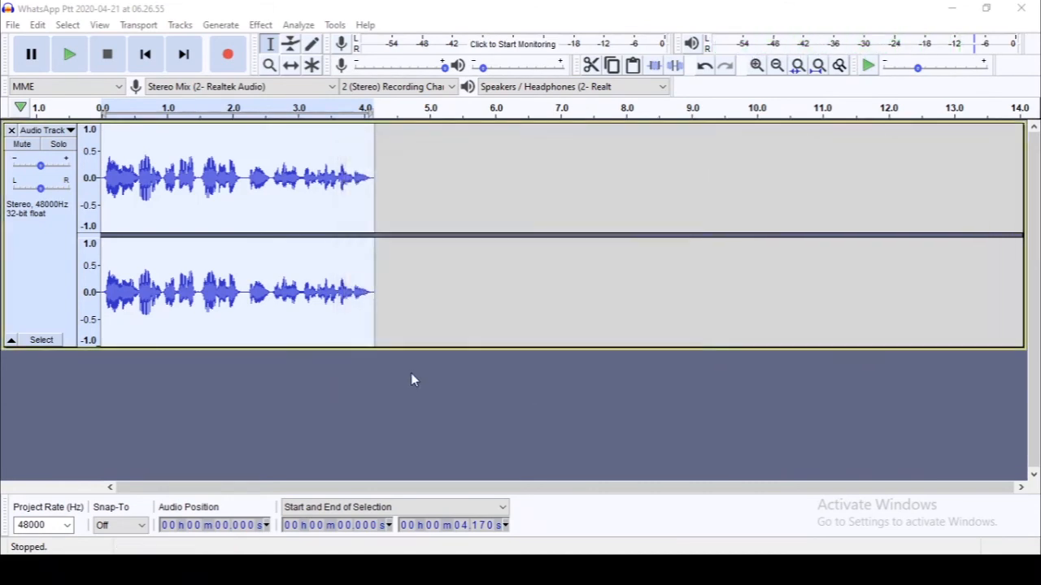
Normalize the clip to a peak amplitude of -1.0 dB with DC offset removal and play the result.
left_click(260, 25)
left_click(391, 322)
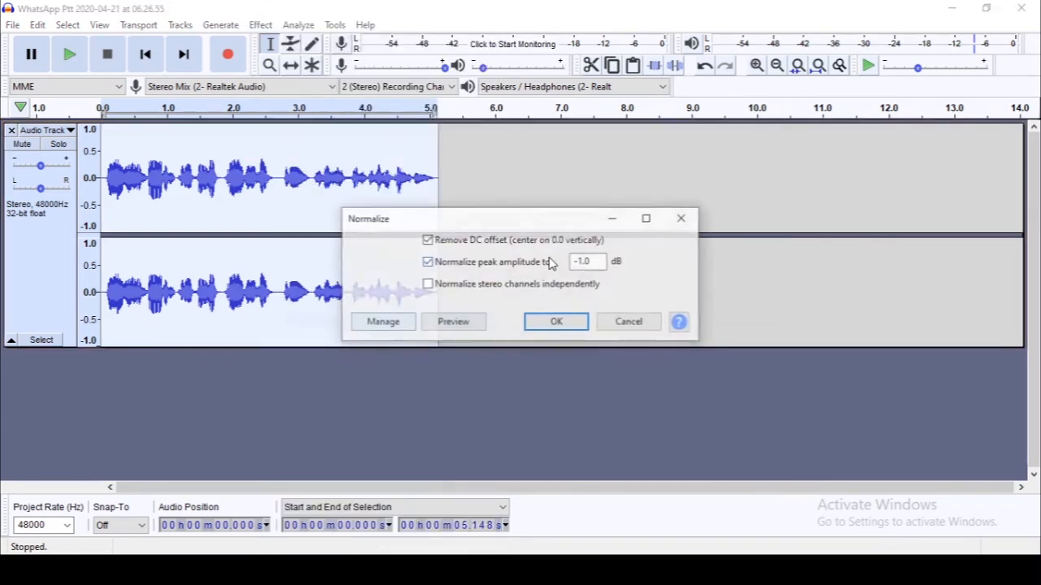
left_click(588, 269)
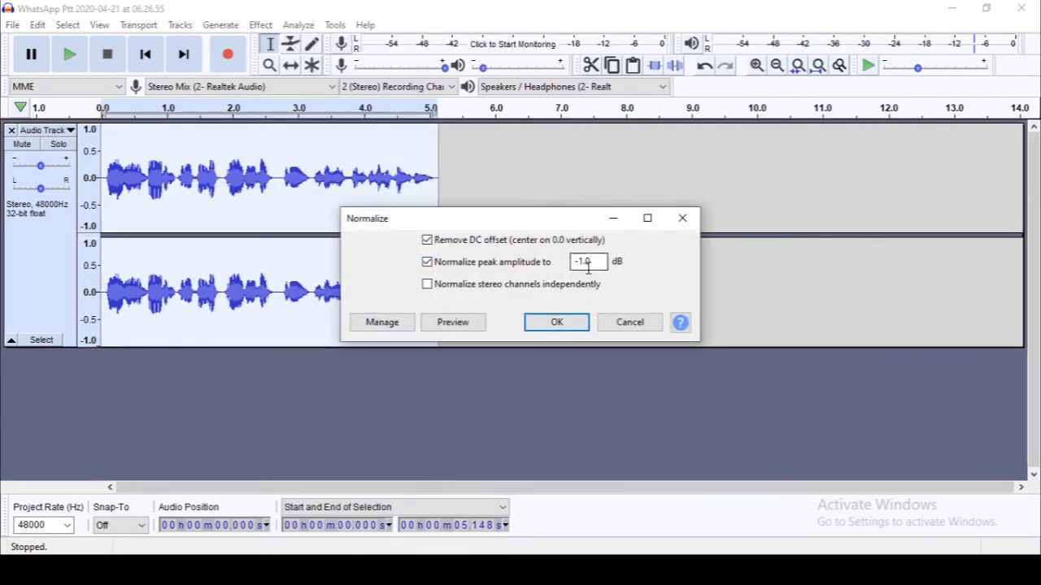
left_click(556, 322)
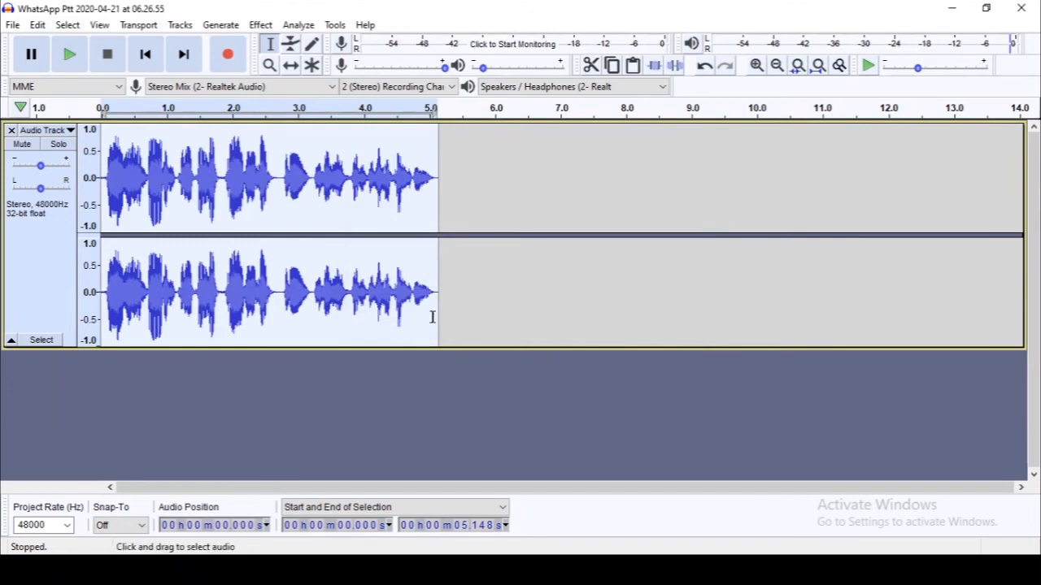
key("space")
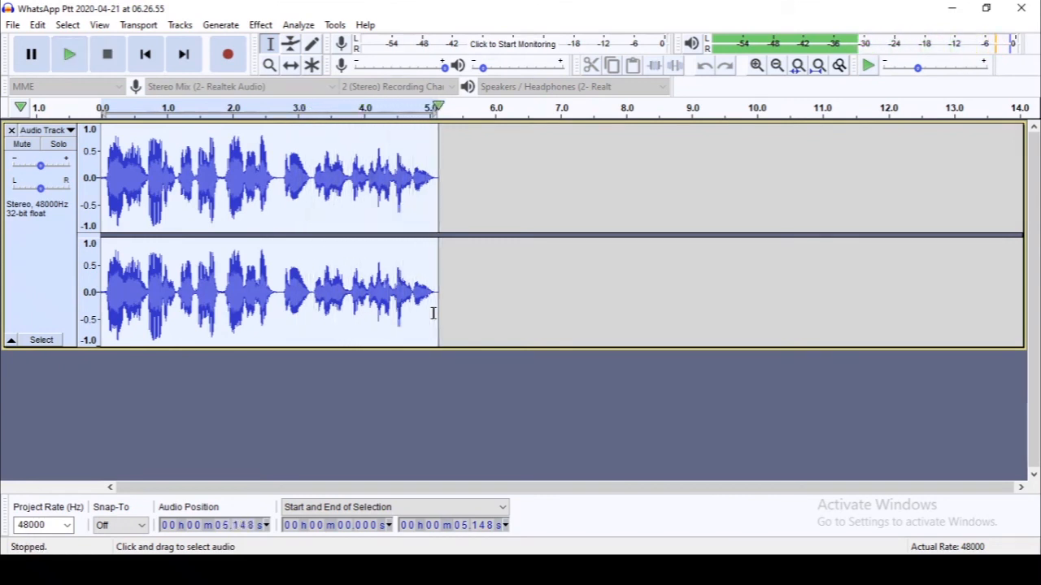
Export the project as a 16-bit PCM WAV file under a new name in the Music folder, with empty metadata tags.
left_click(13, 25)
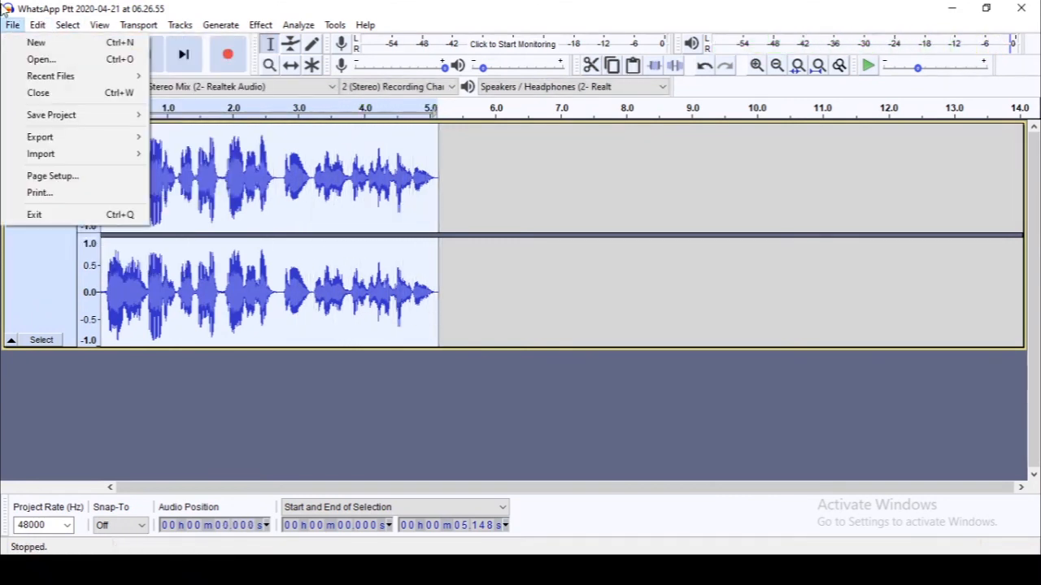
mouse_move(102, 146)
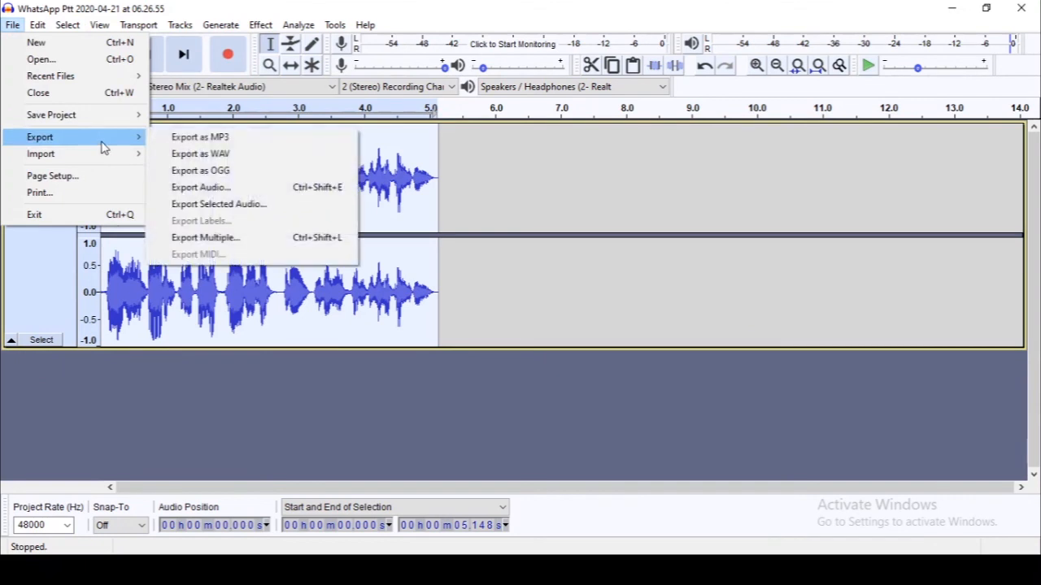
left_click(265, 158)
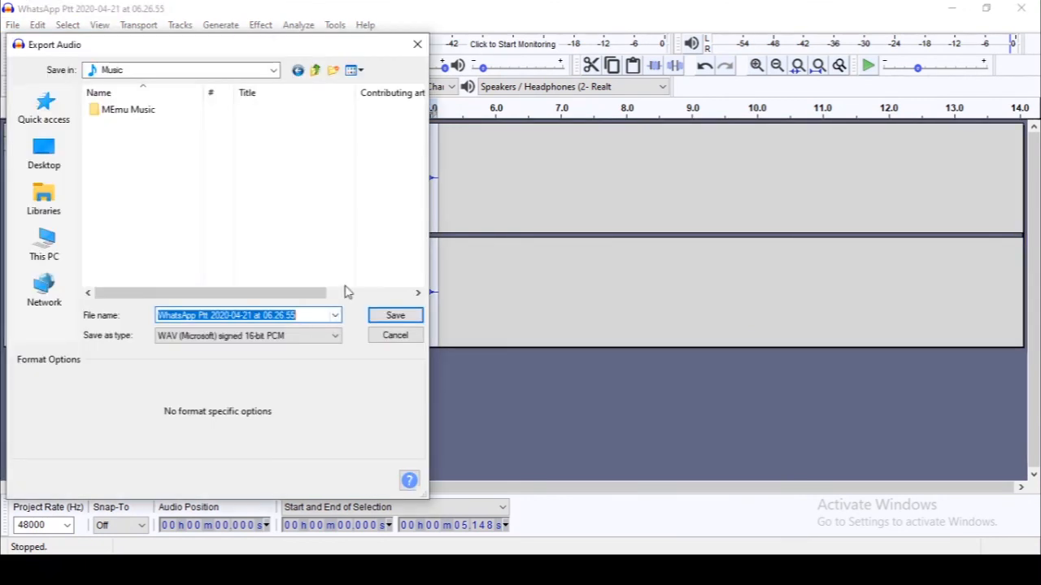
type("noo")
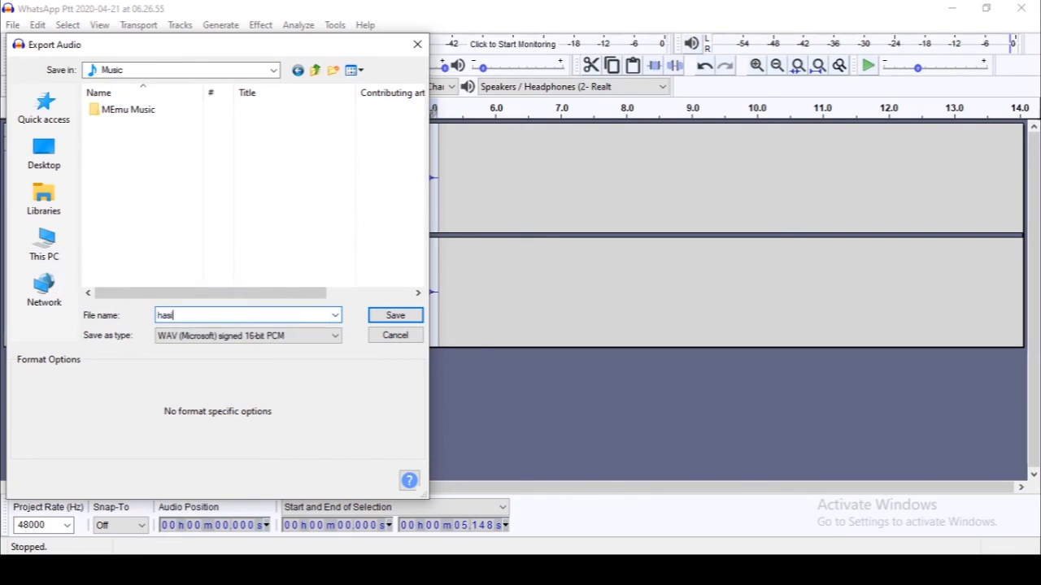
key("Return")
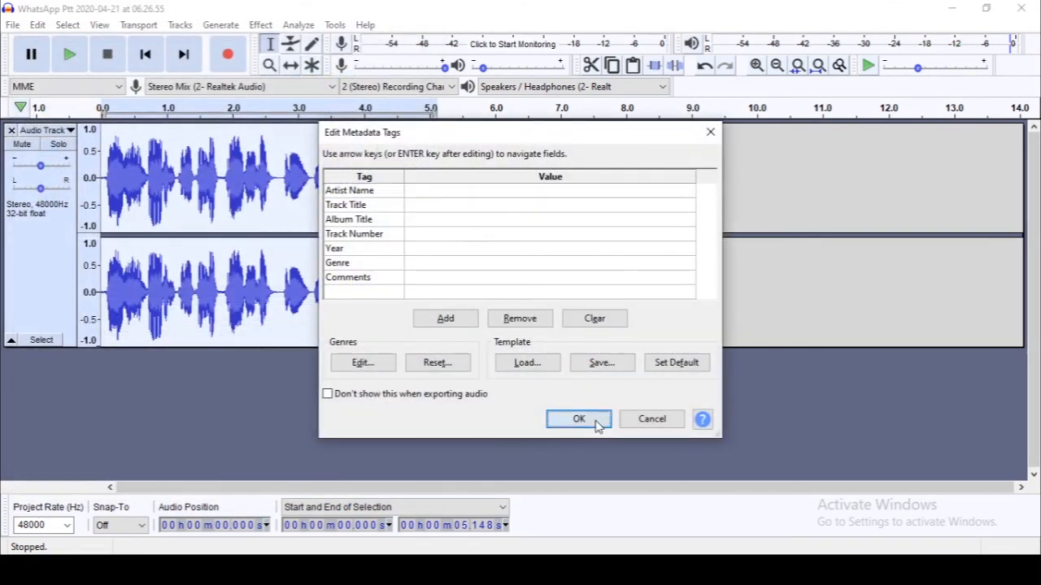
left_click(595, 421)
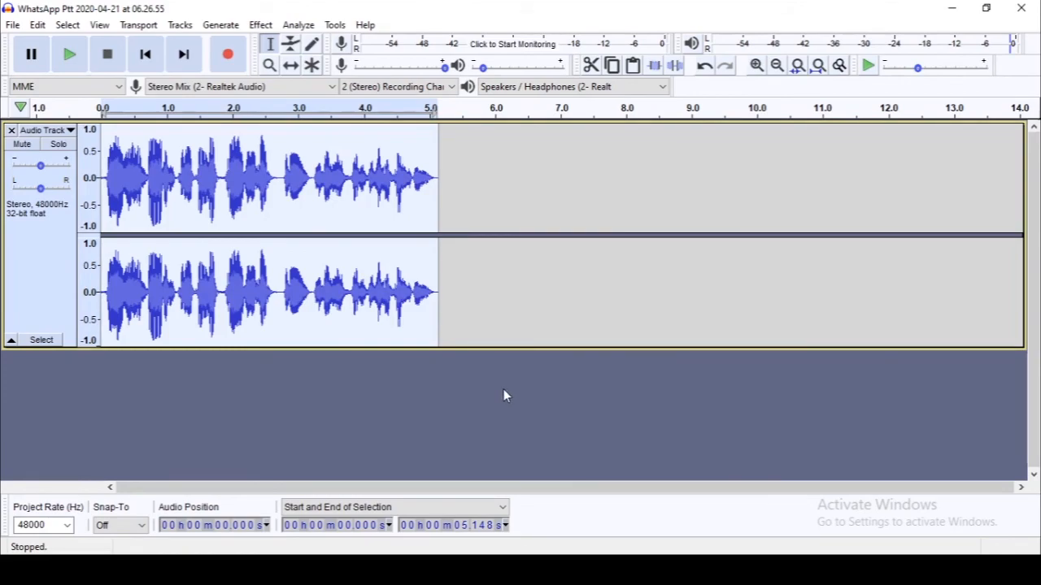